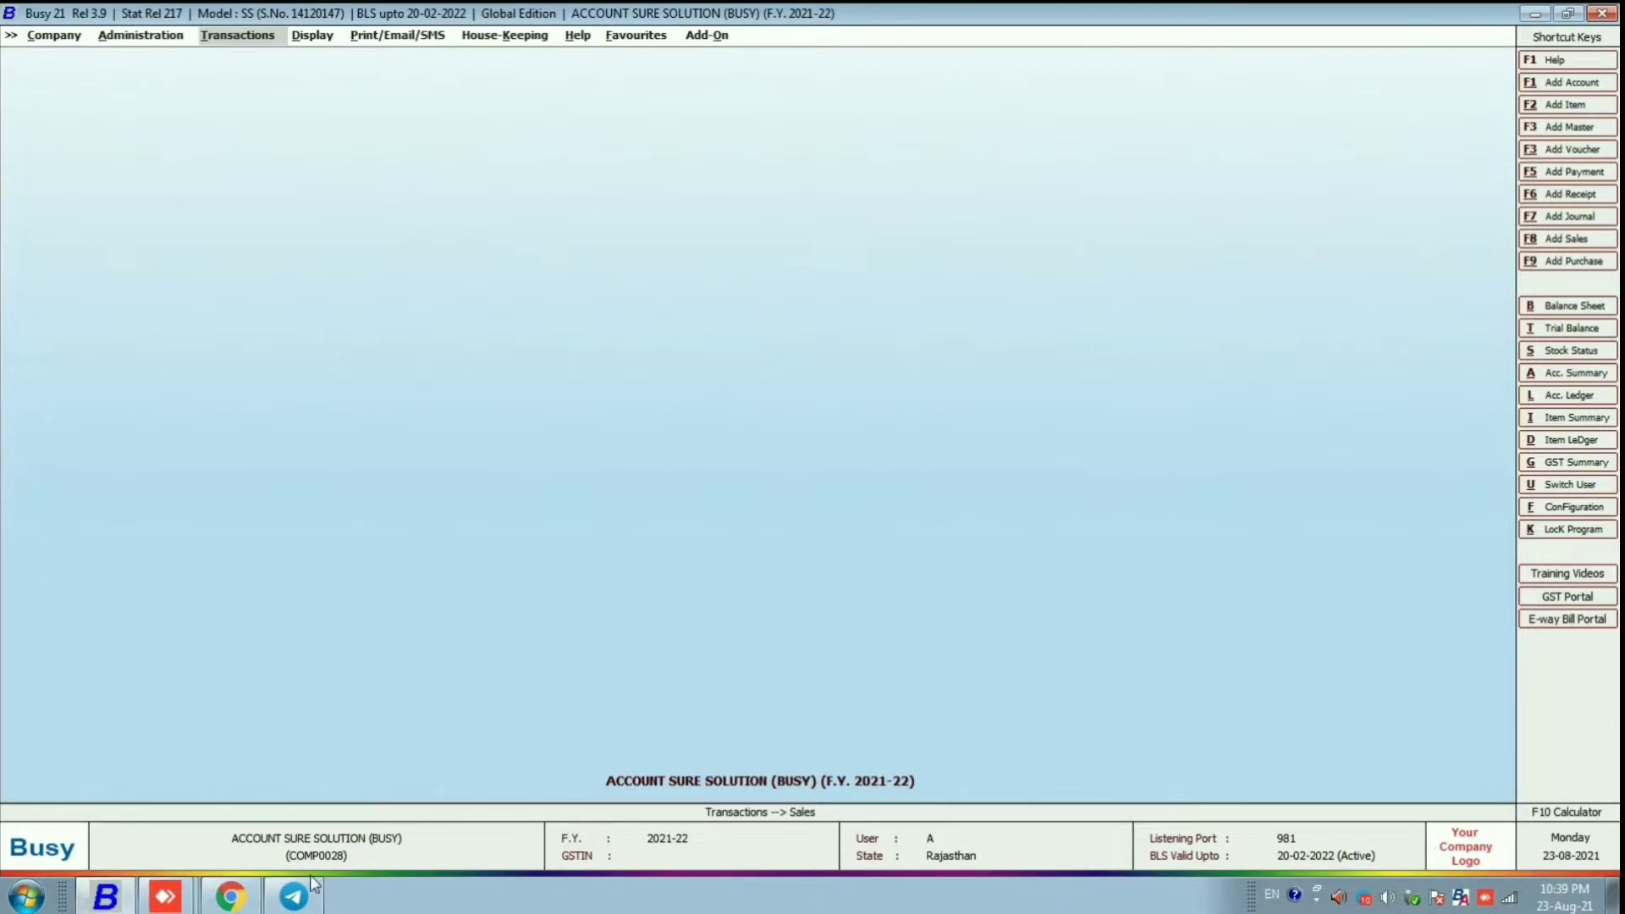
Switch to Chrome and browse the Account Sure Solution YouTube channel's uploaded videos and playlists.
left_click(231, 898)
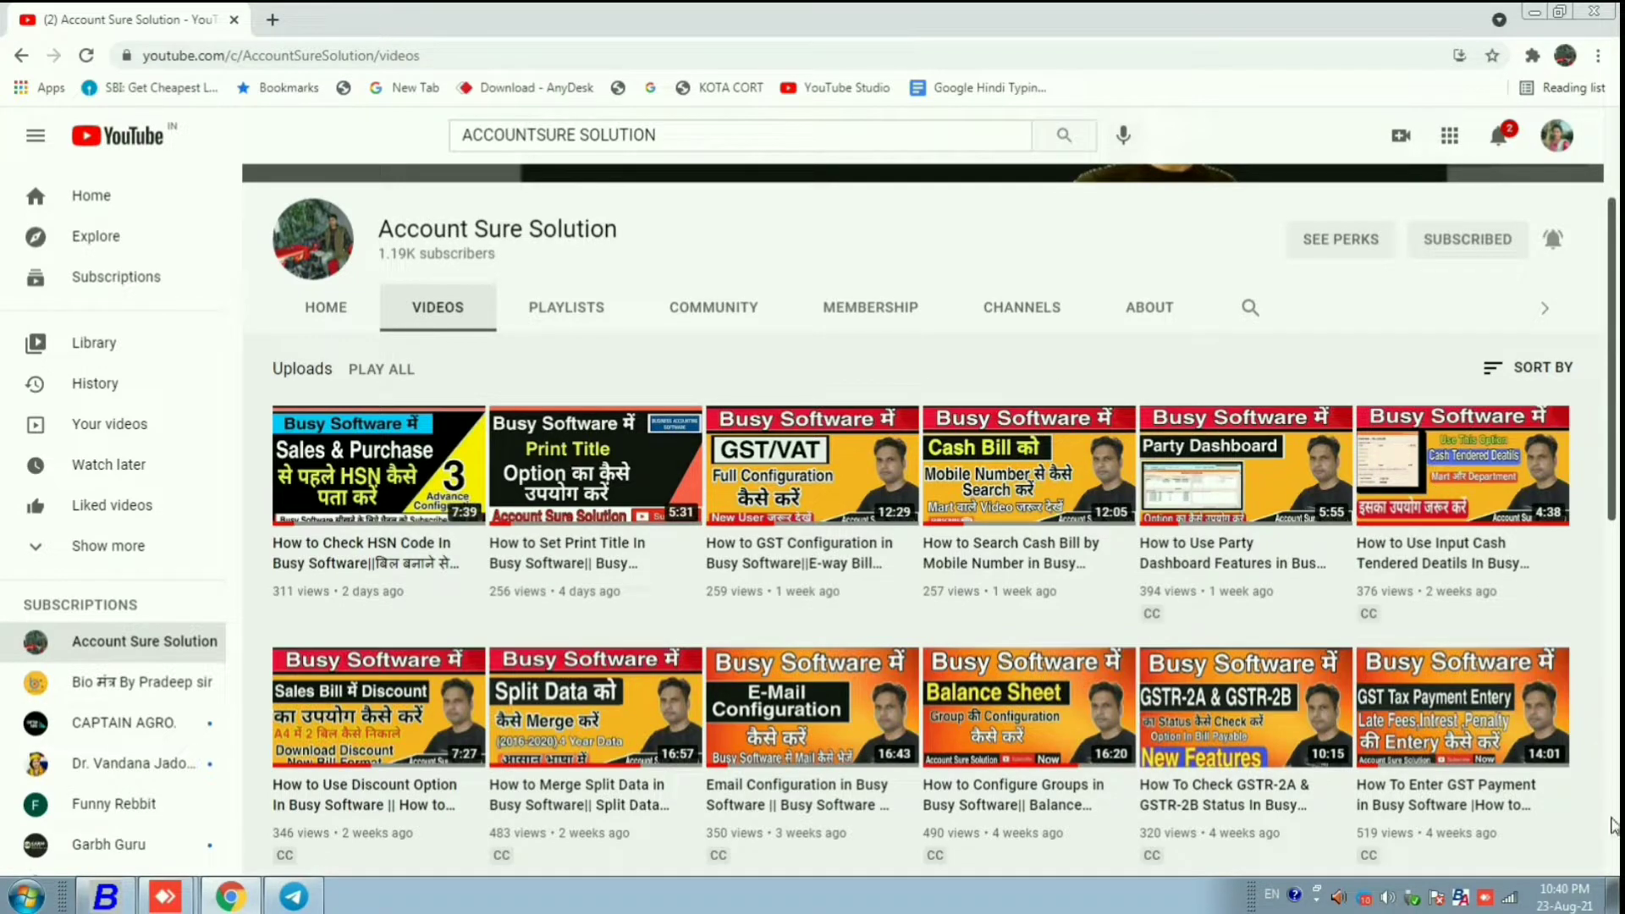
scroll(1227, 605, "down", 8)
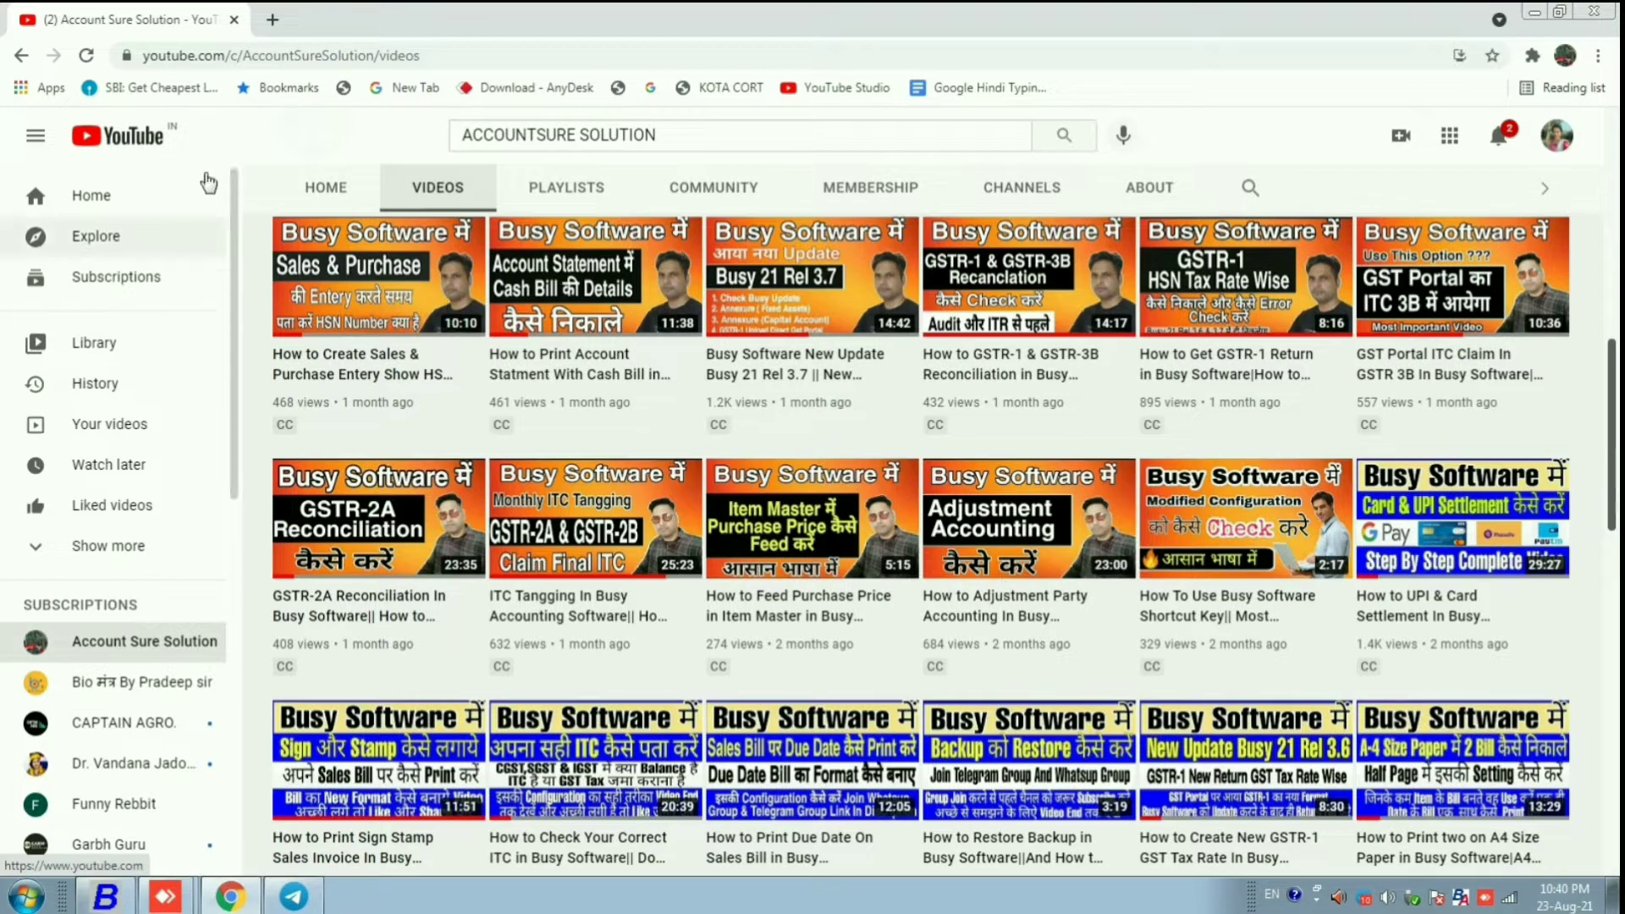
scroll(1422, 595, "down", 8)
mouse_move(1422, 598)
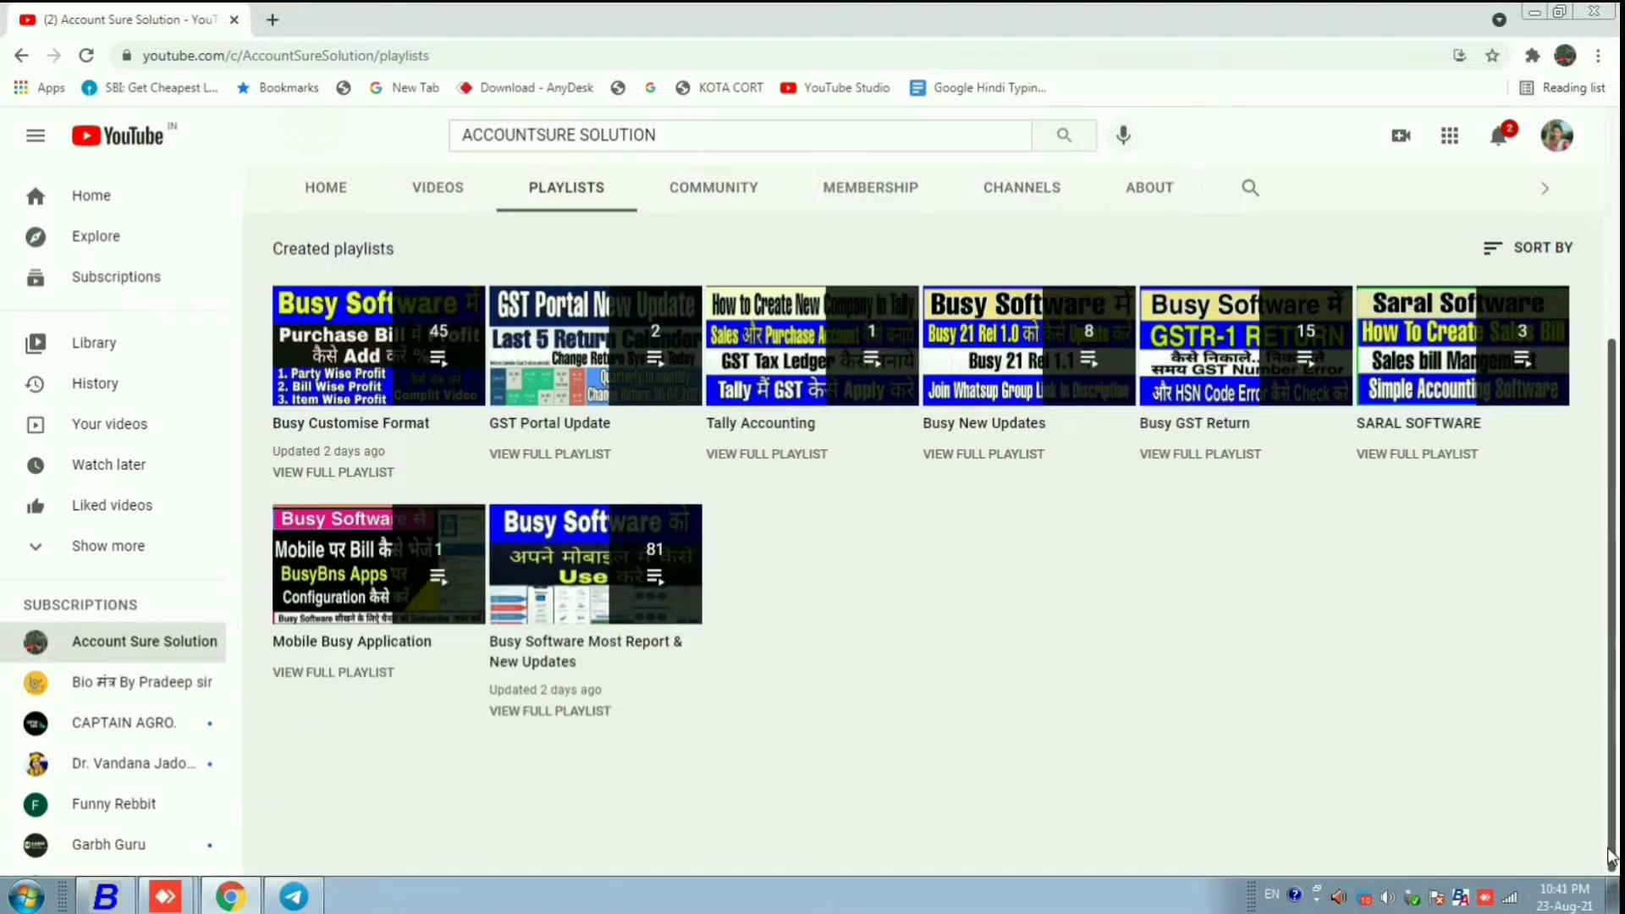
mouse_move(1069, 381)
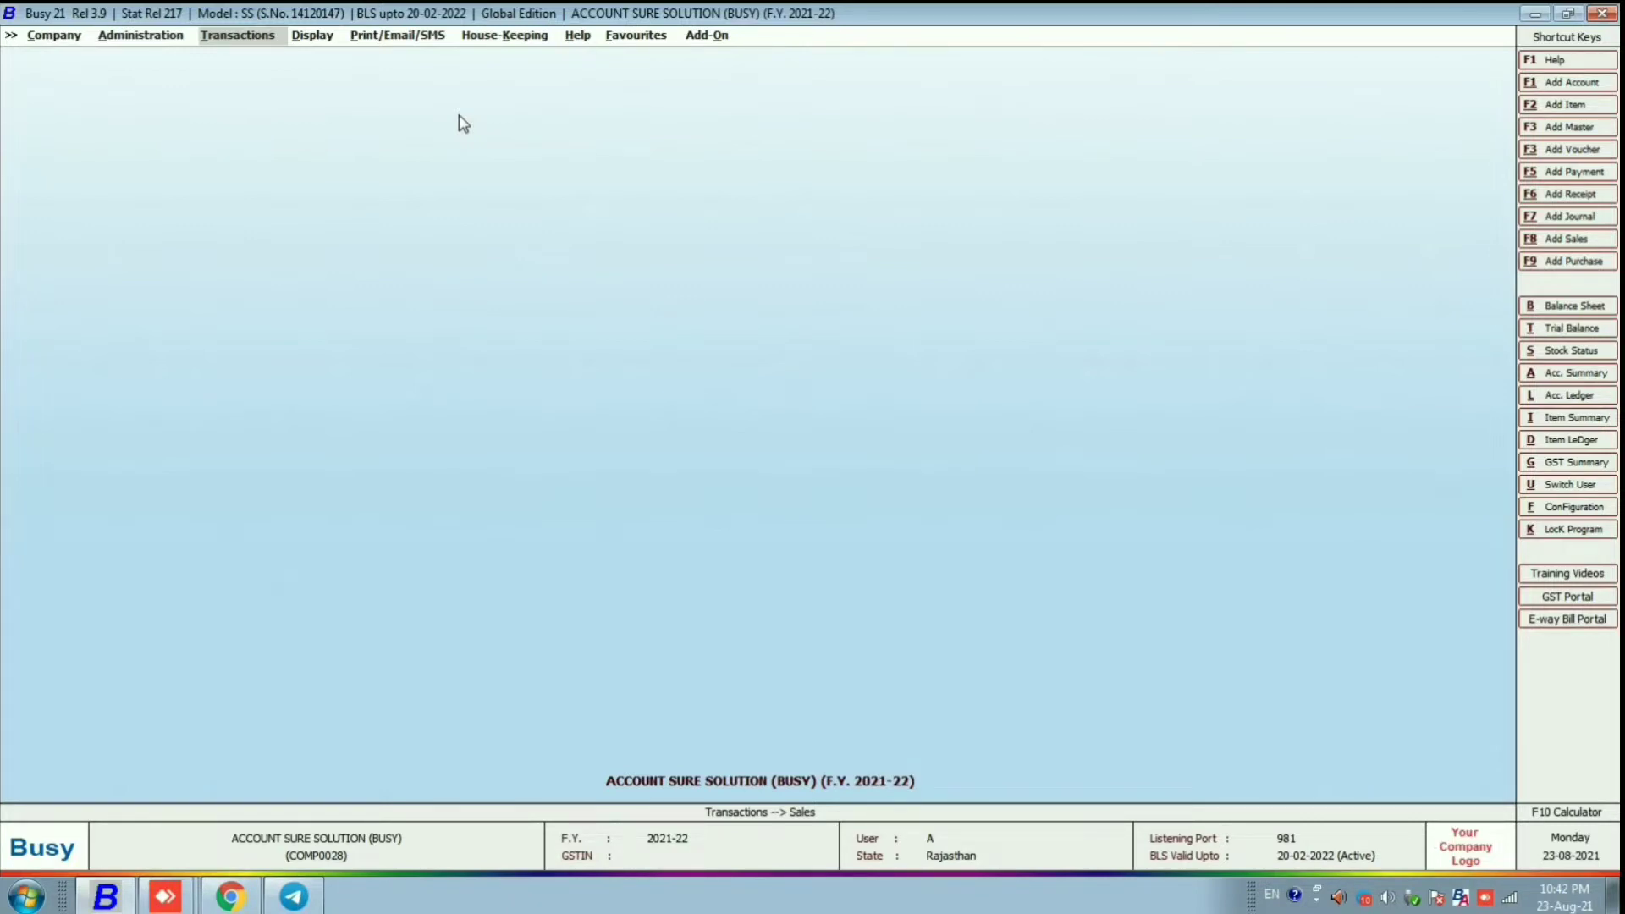
Bring up the data entry mode choice for adding a sales voucher.
key("Return")
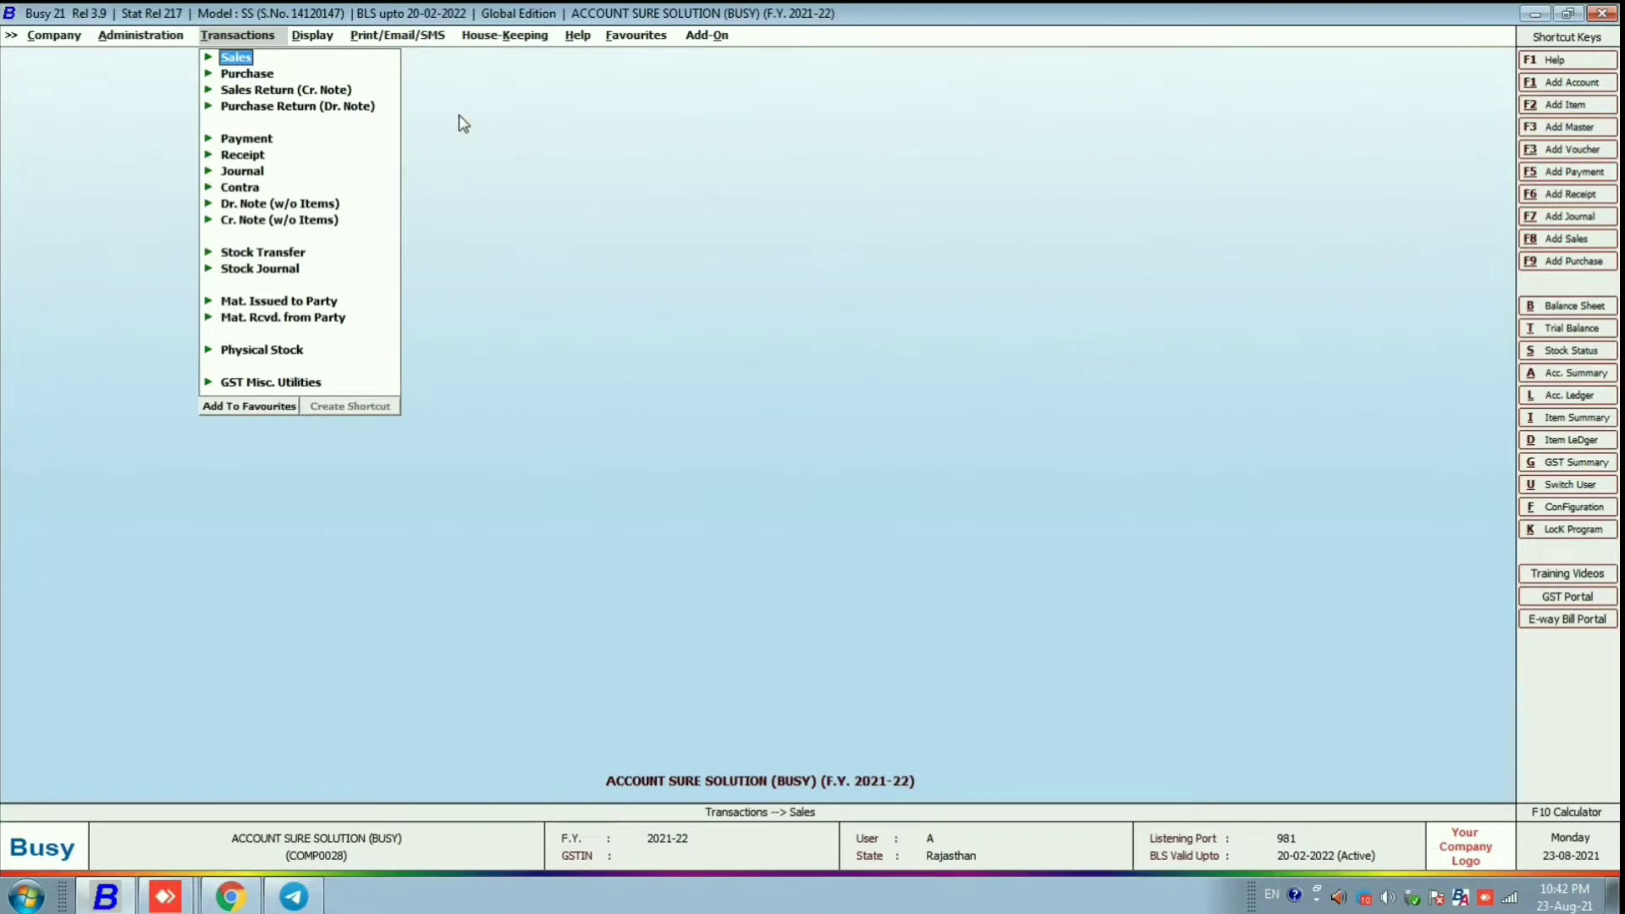
key("Return")
key("Return")
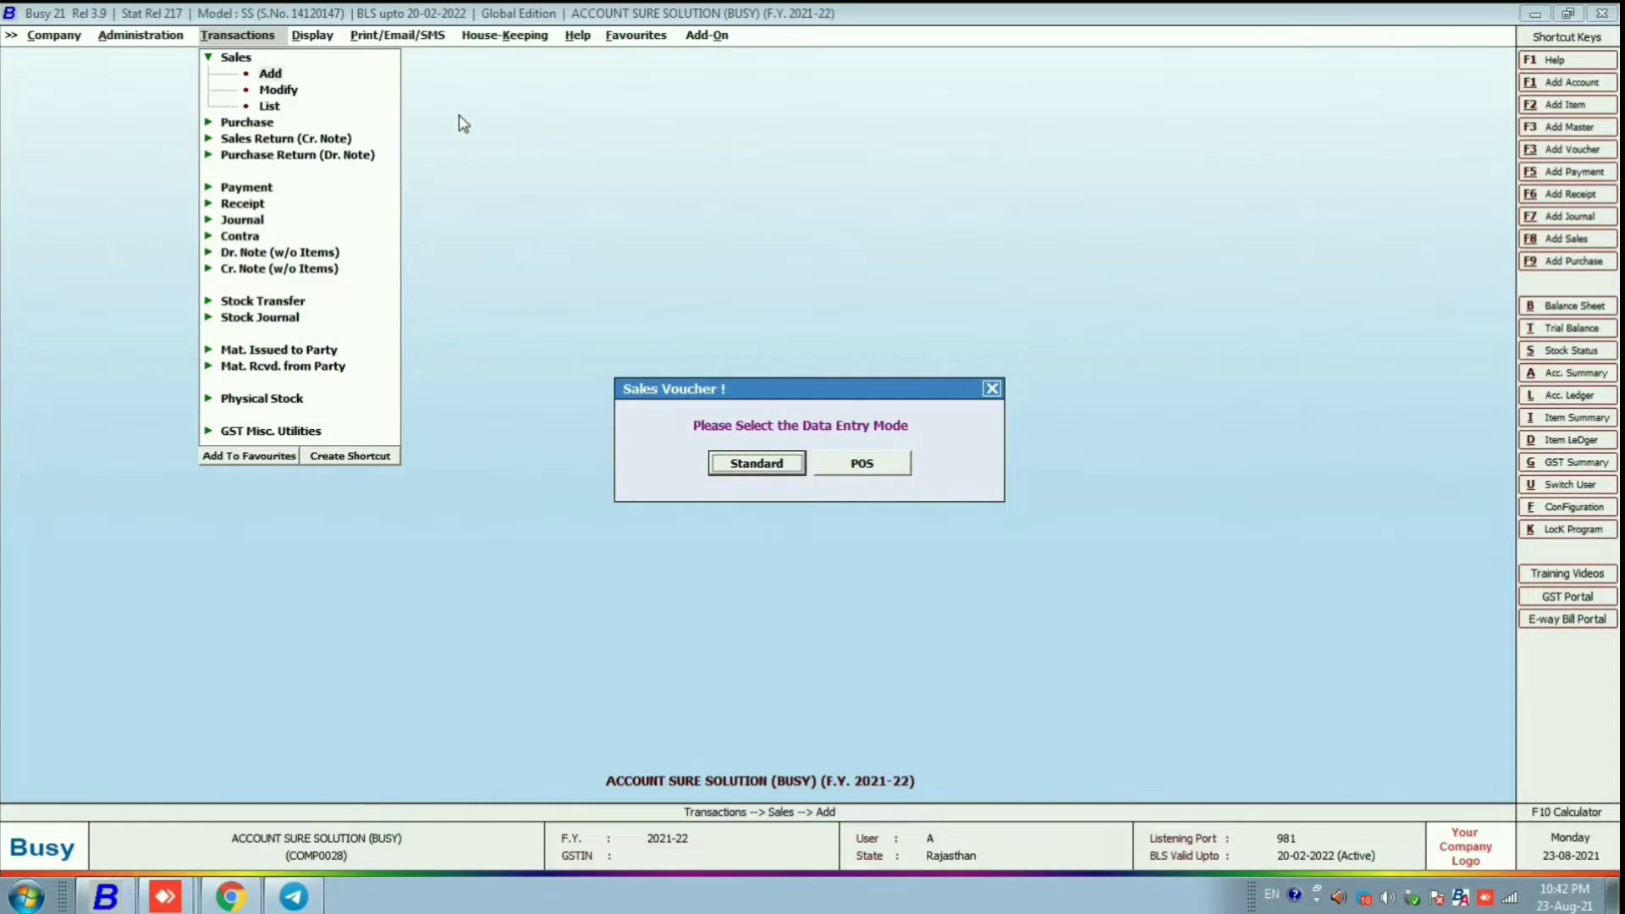
key("Return")
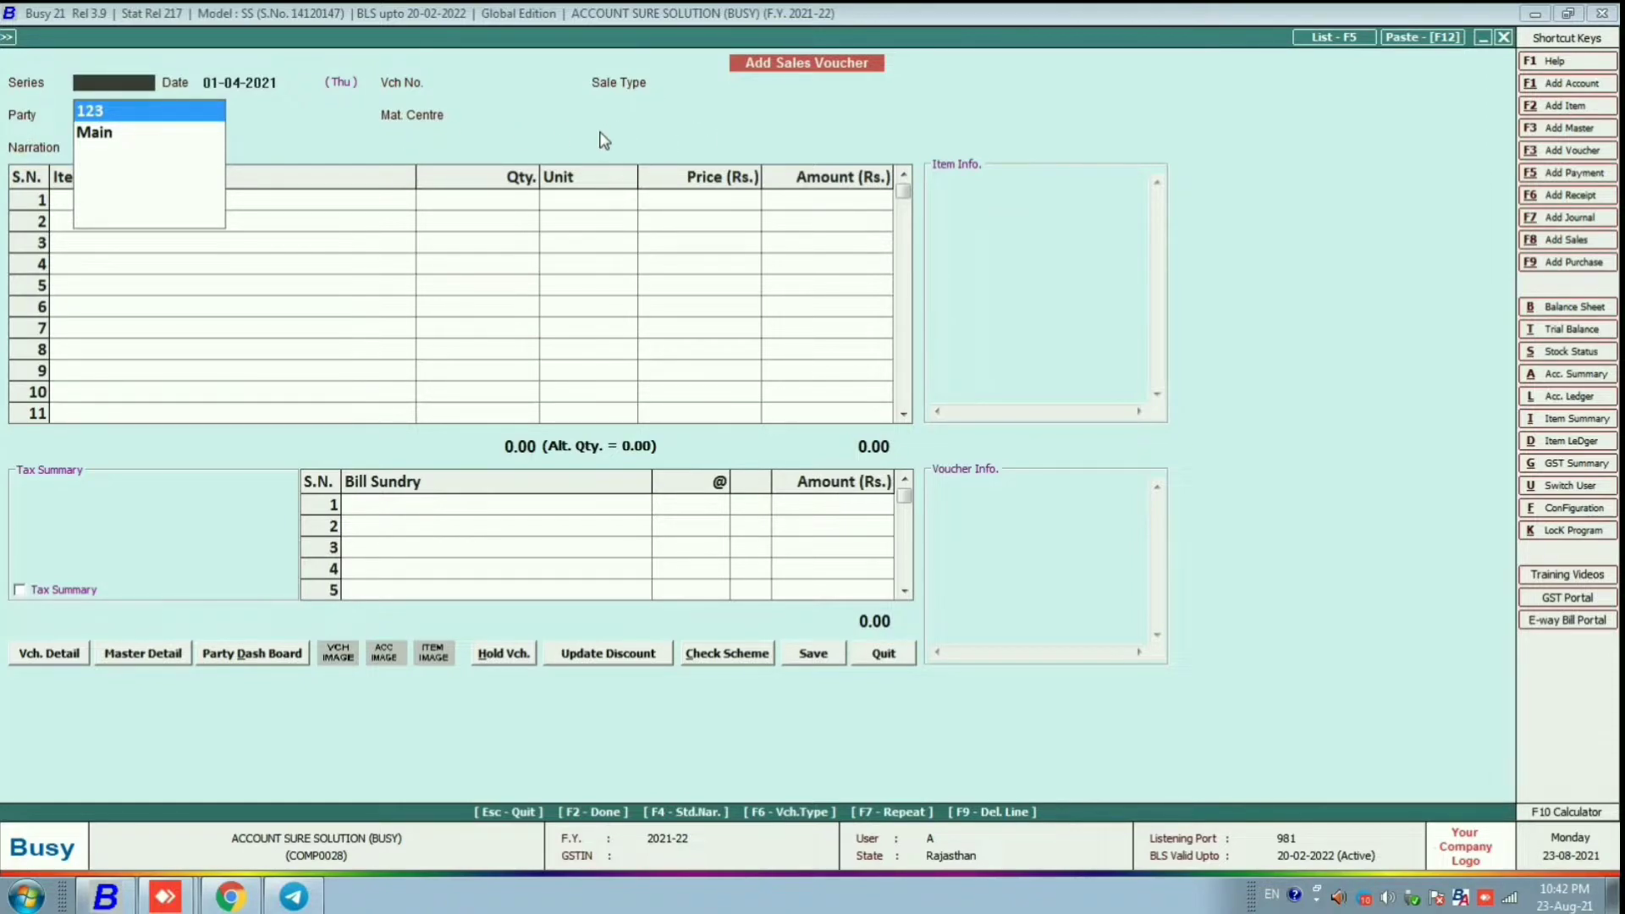
key("Escape")
key("Escape")
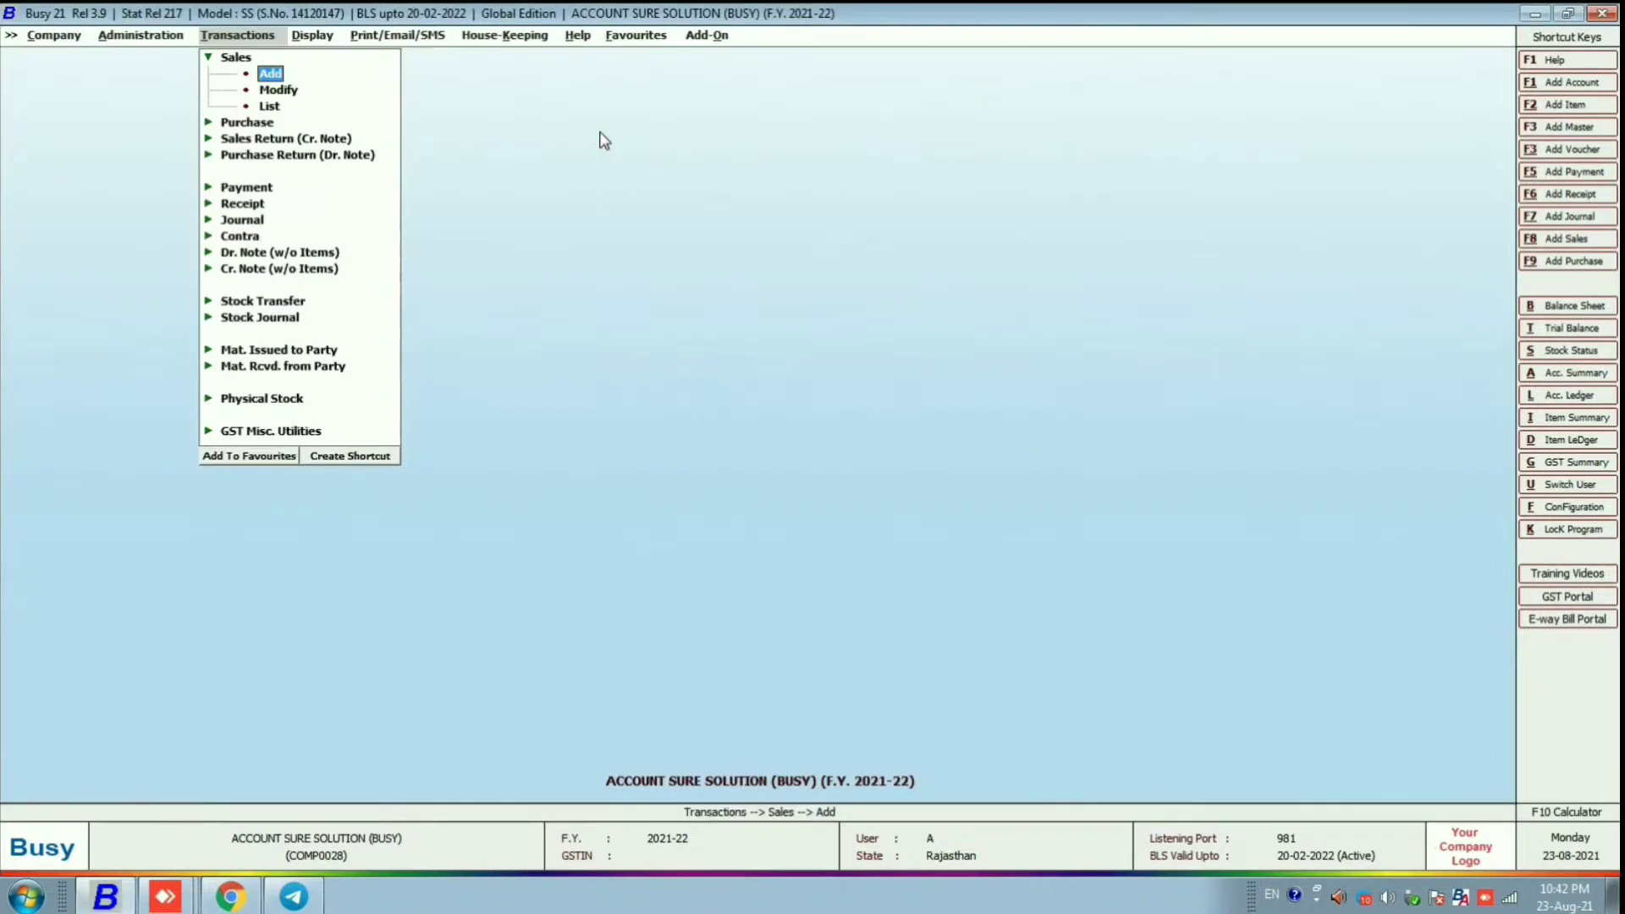
Start adding a new sales voucher in POS data entry mode.
key("Return")
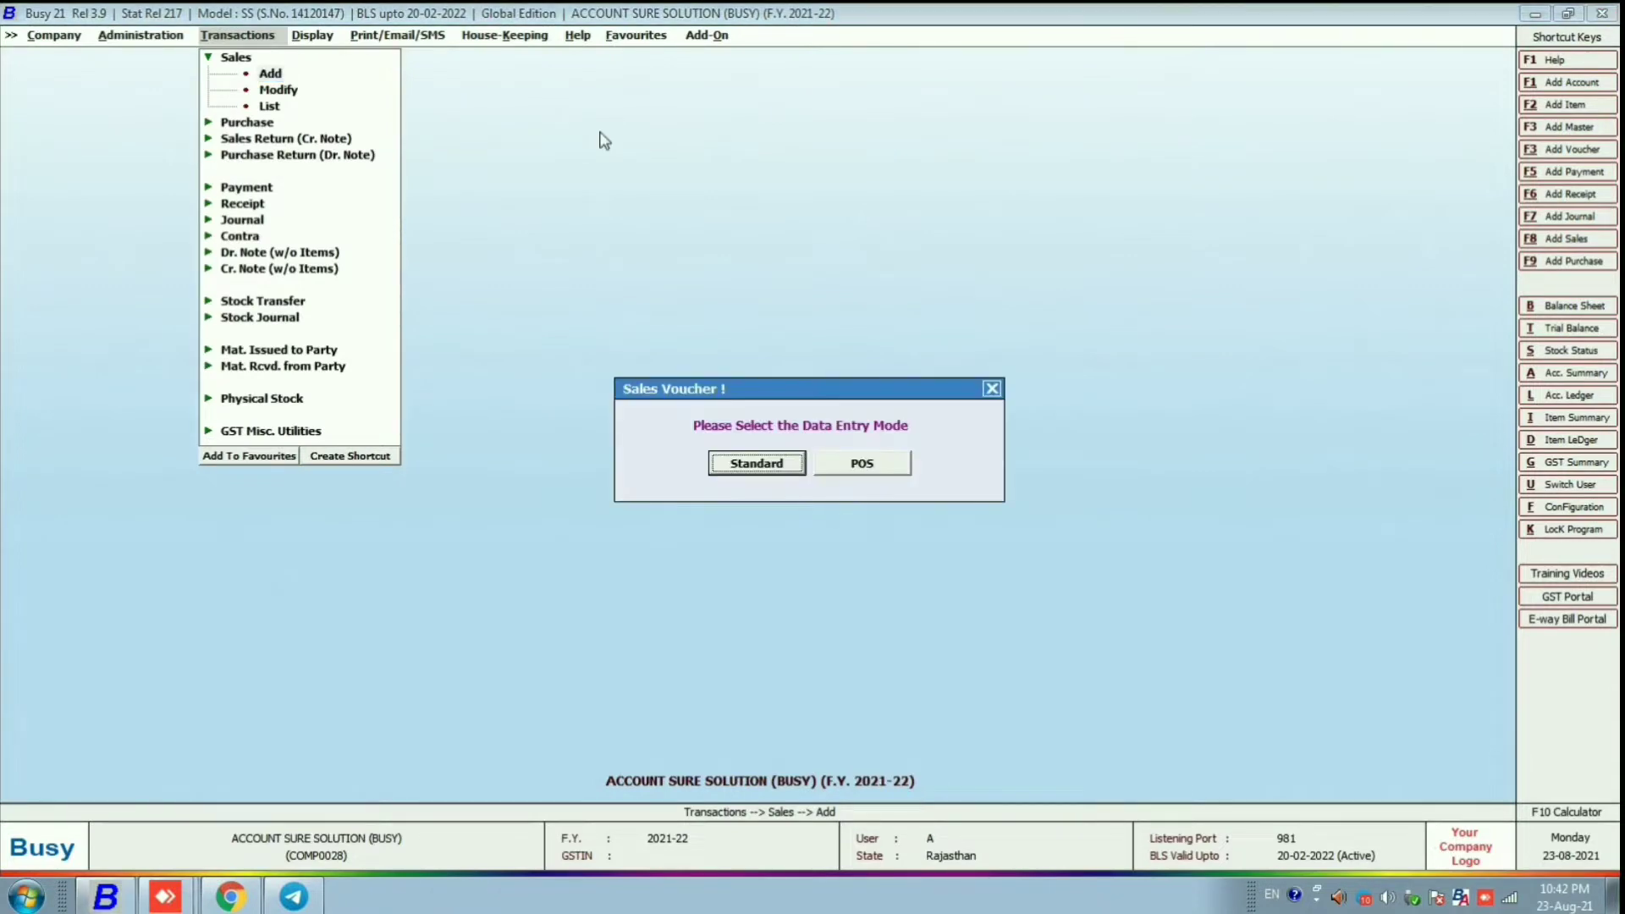
key("Right")
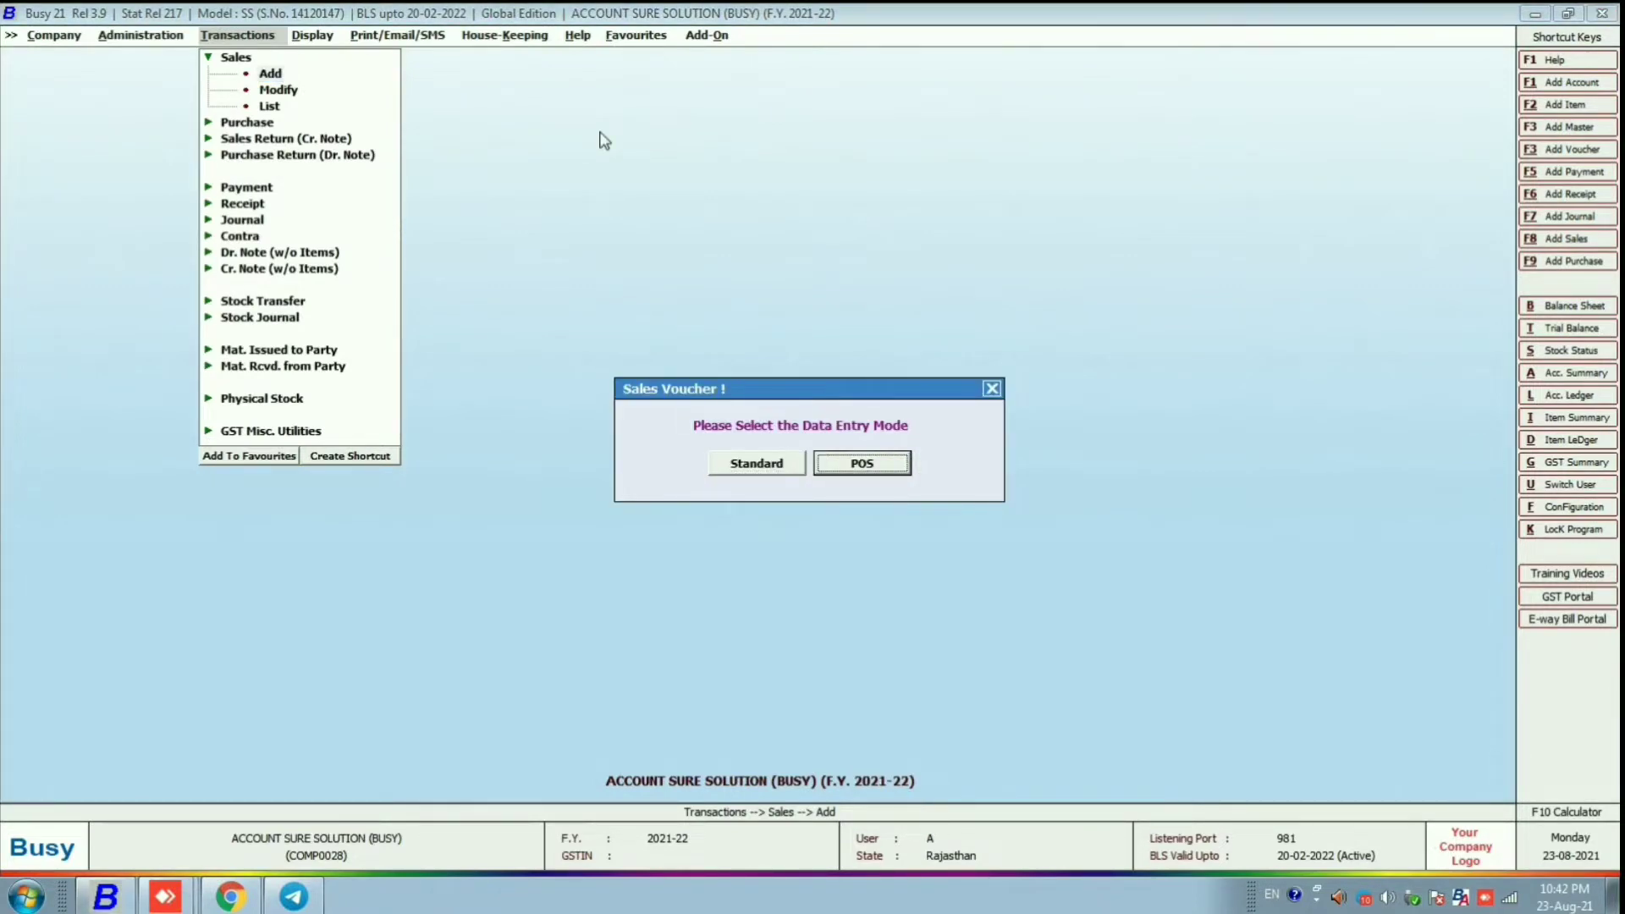
key("Return")
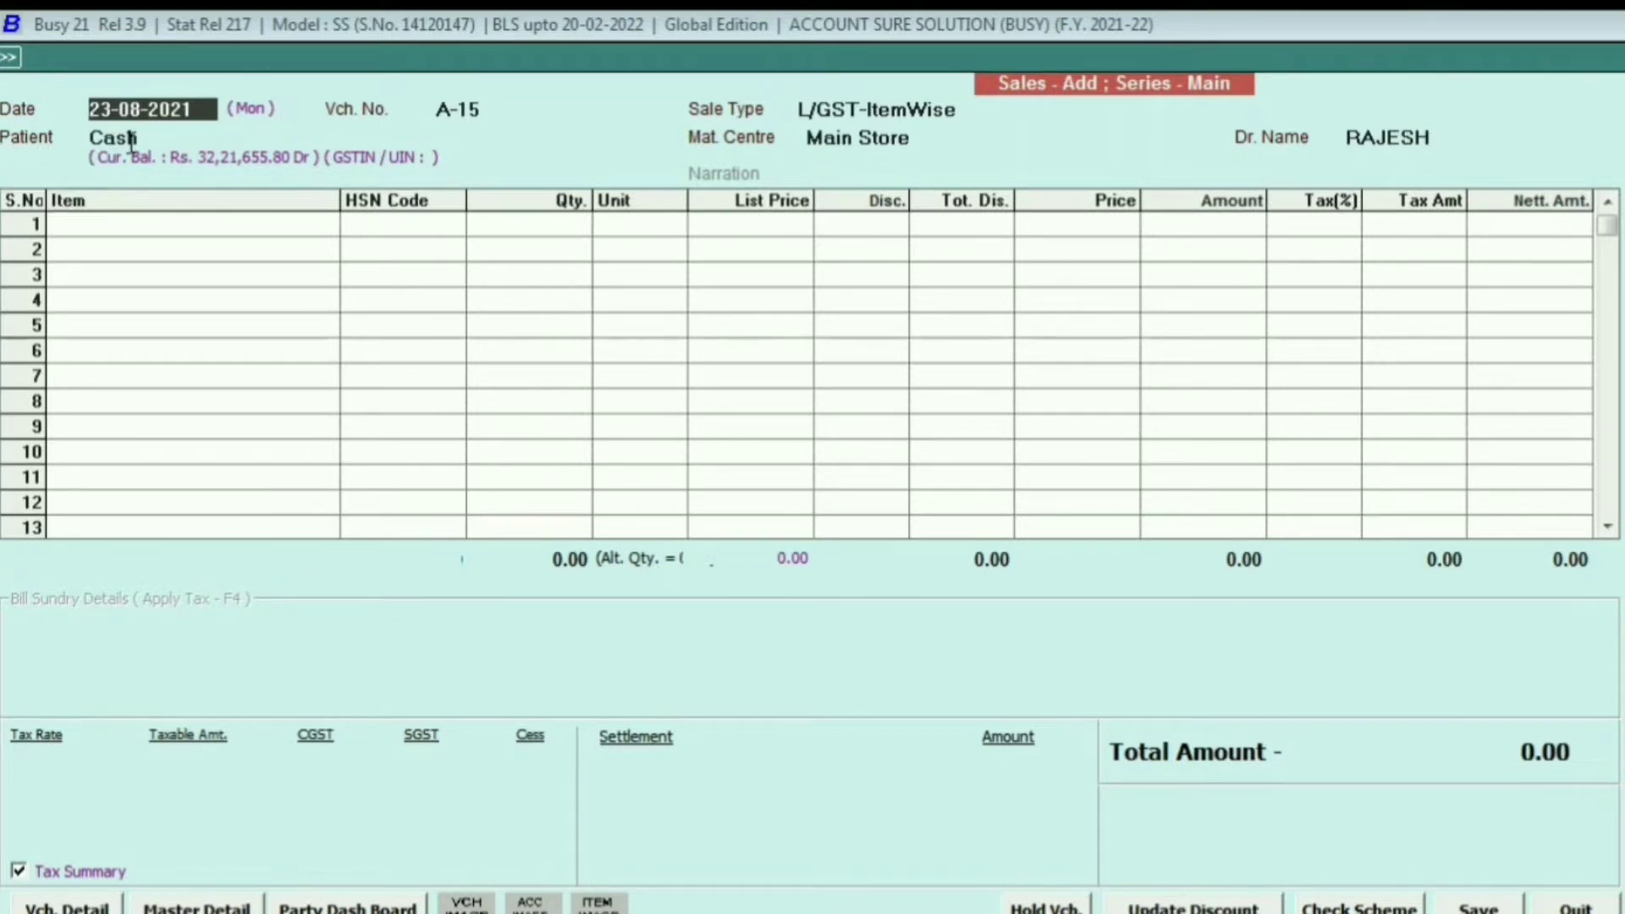
Clear the Dr. Name field on the voucher and select the entry prefixed Dr from the list.
left_click(1449, 144)
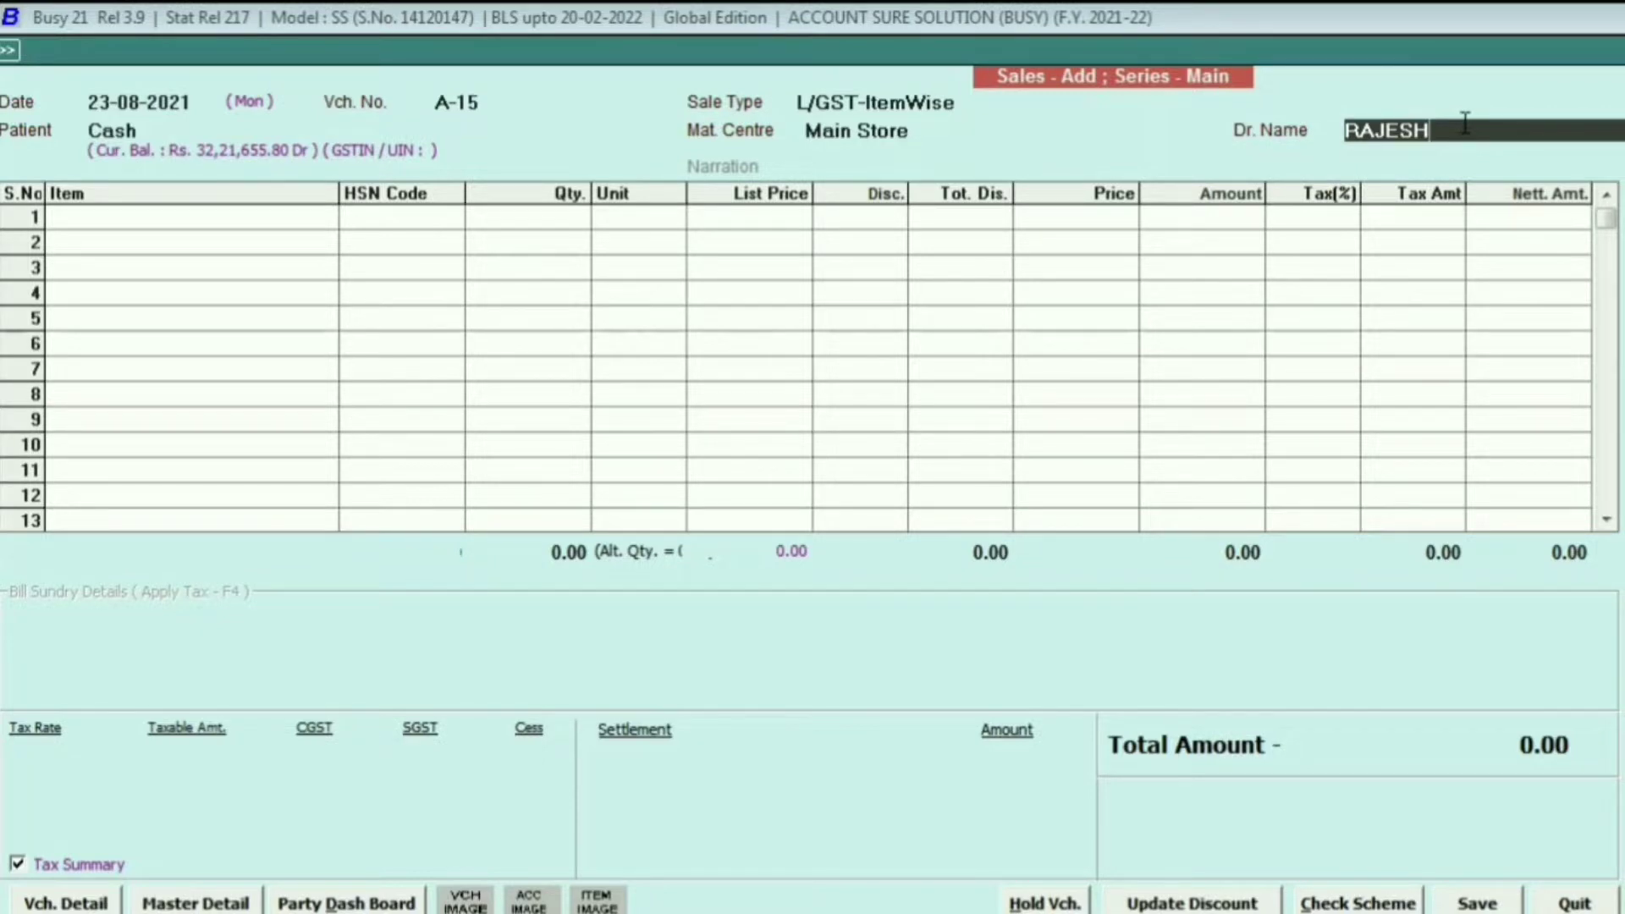
key("BackSpace")
key("BackSpace")
key("BackSpace")
key("BackSpace")
key("BackSpace")
key("BackSpace")
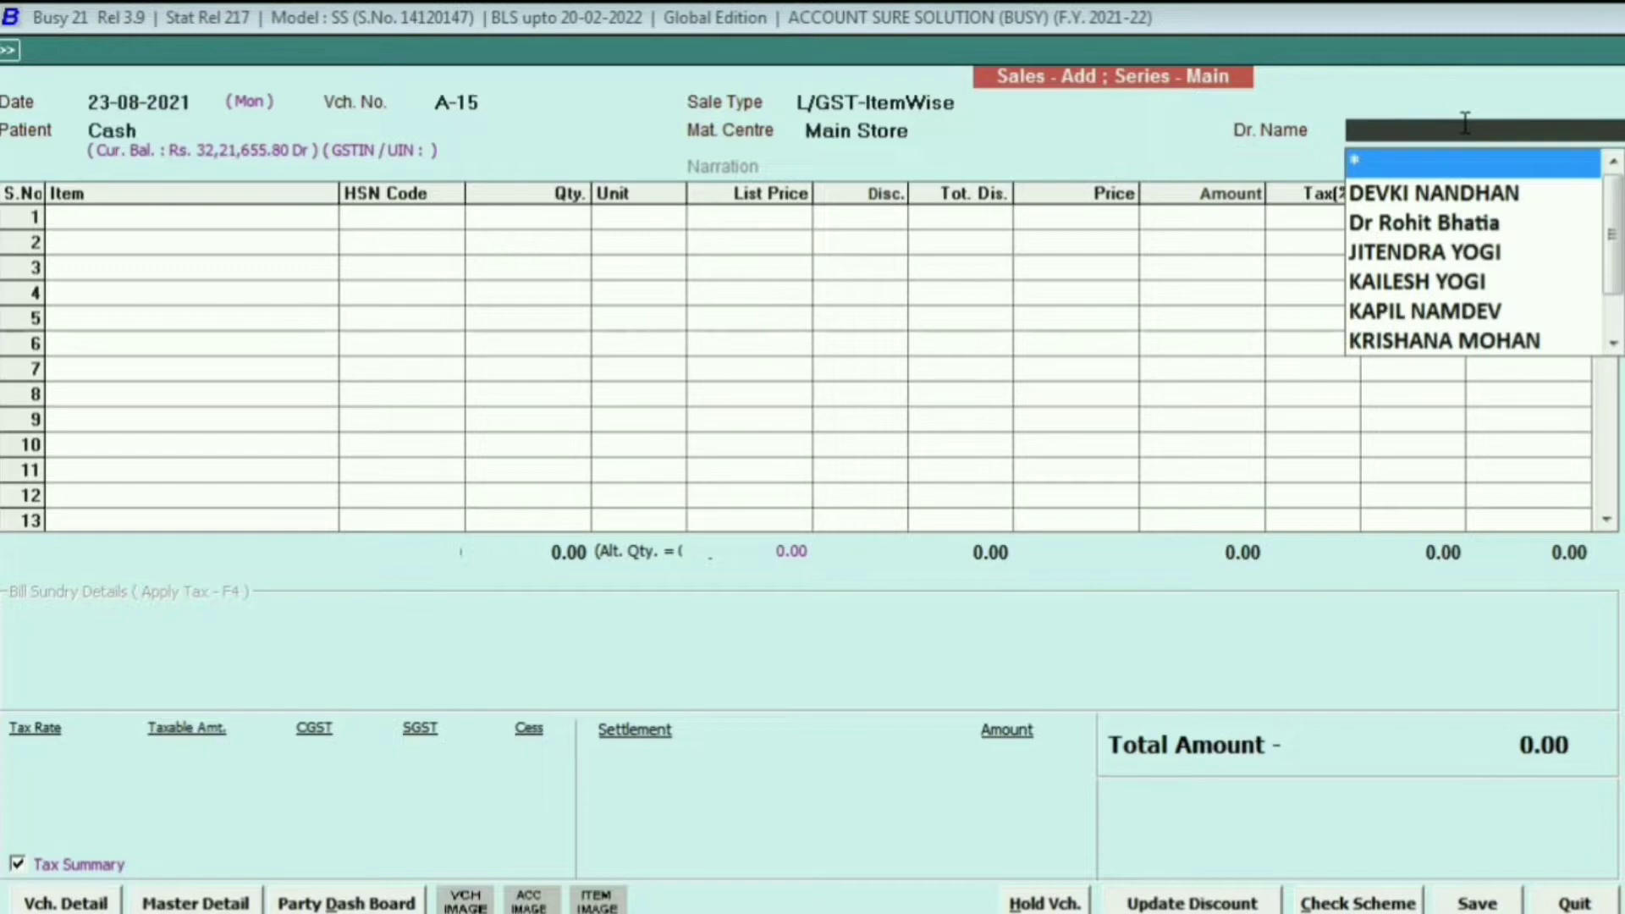
type("DR")
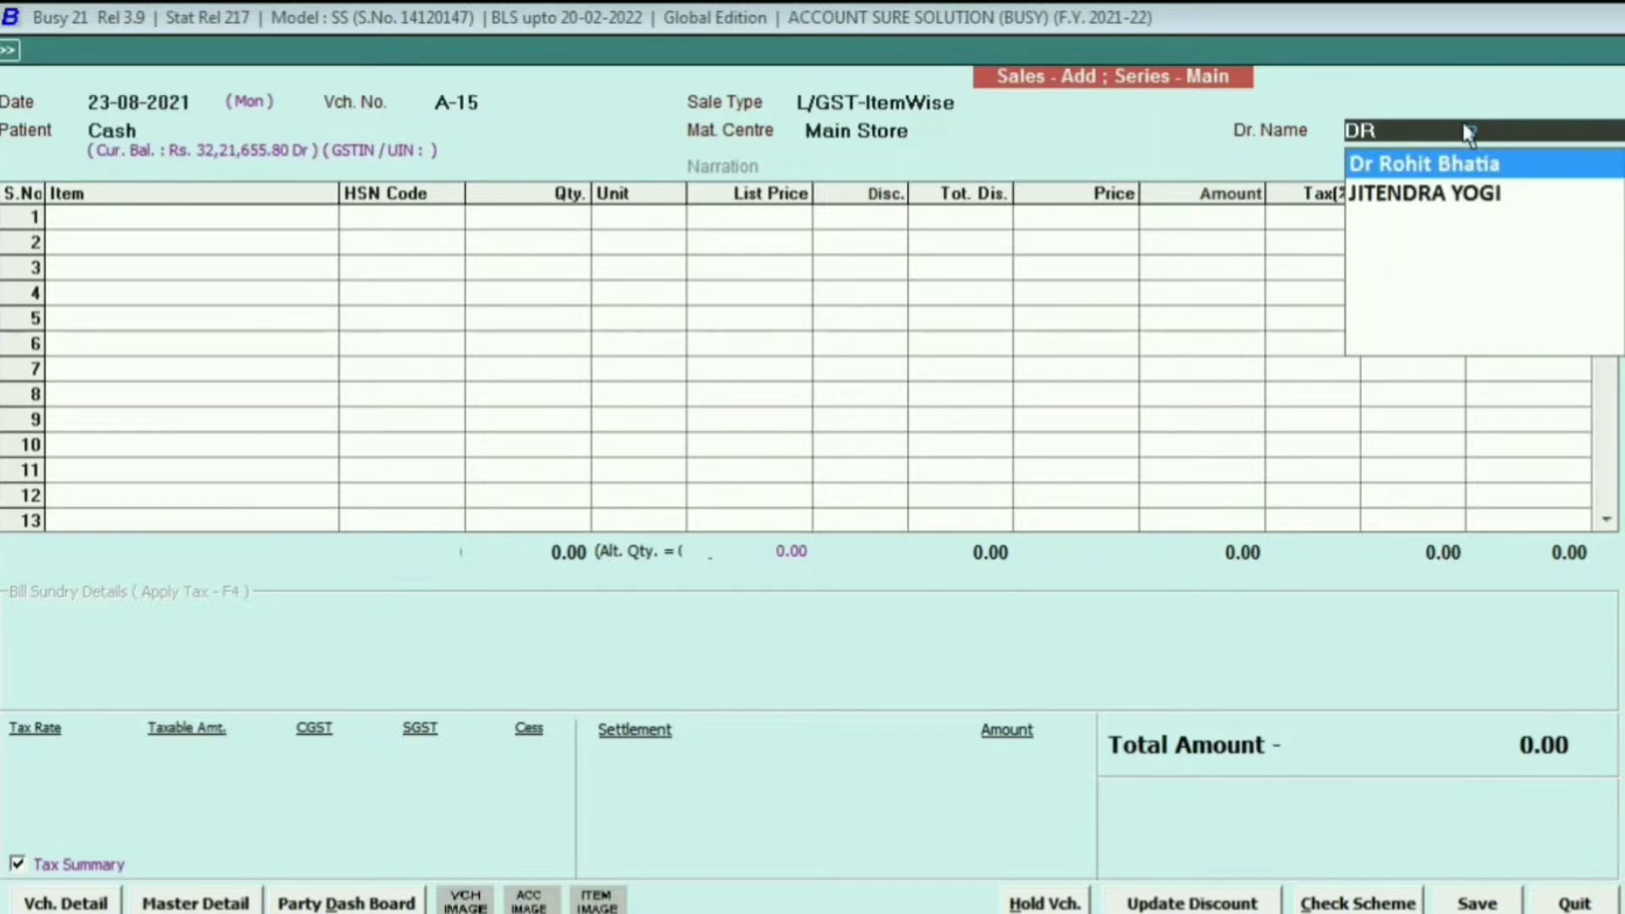
key("Return")
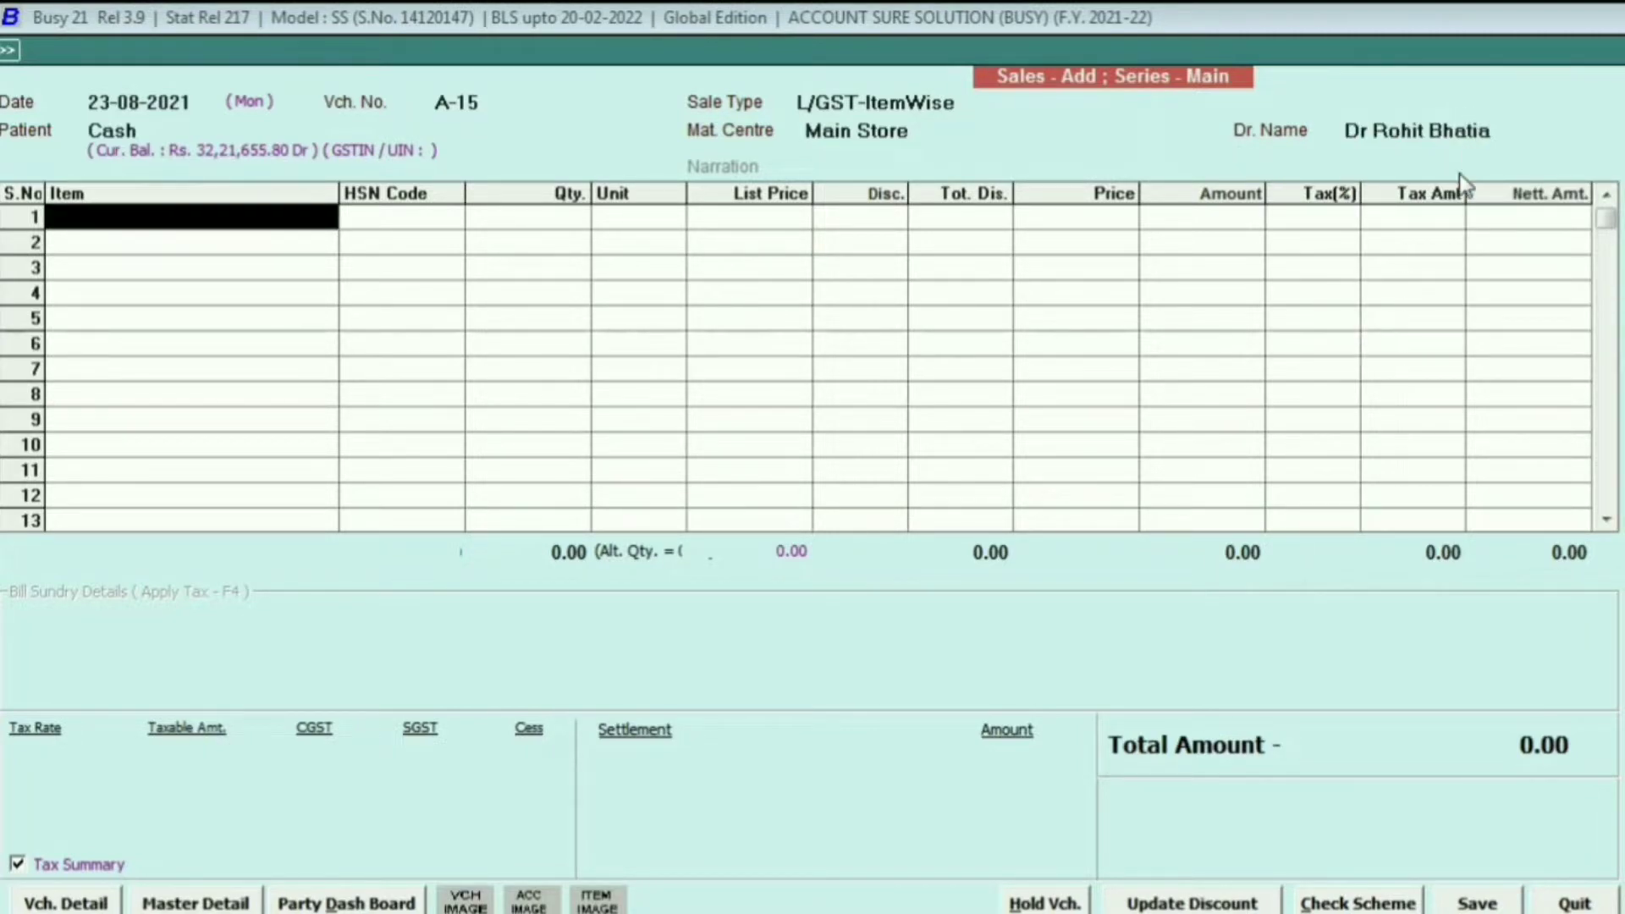
Replace Cash with the Kota sundry debtor as the patient and select the doctor whose entry is prefixed Dr.
left_click(182, 123)
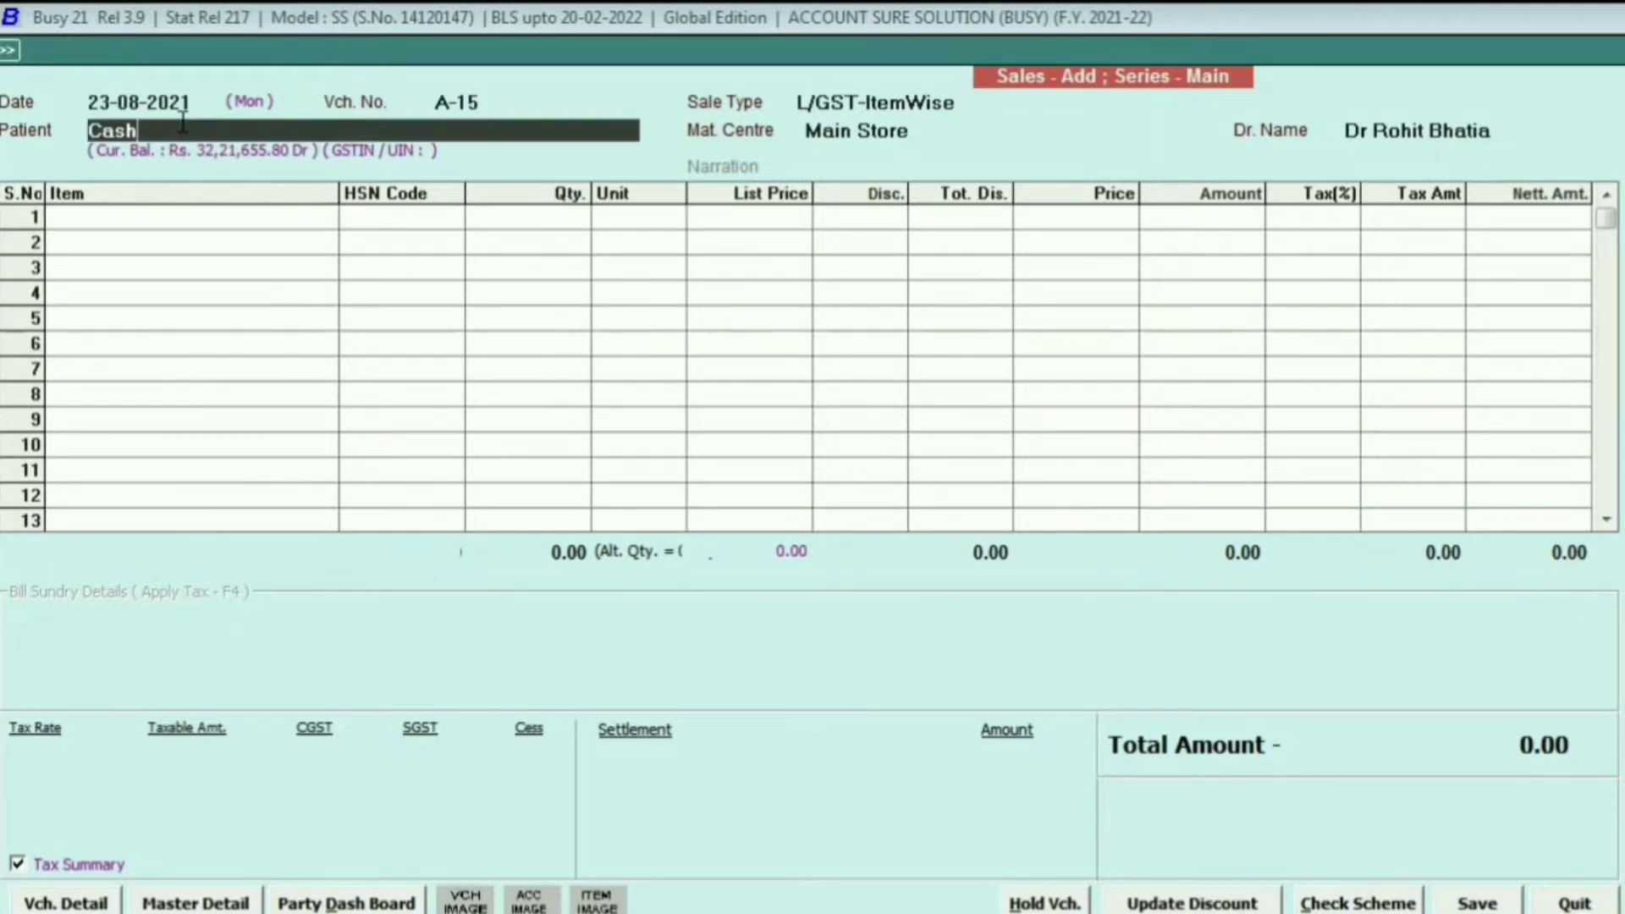
key("BackSpace")
key("BackSpace")
key("BackSpace")
key("BackSpace")
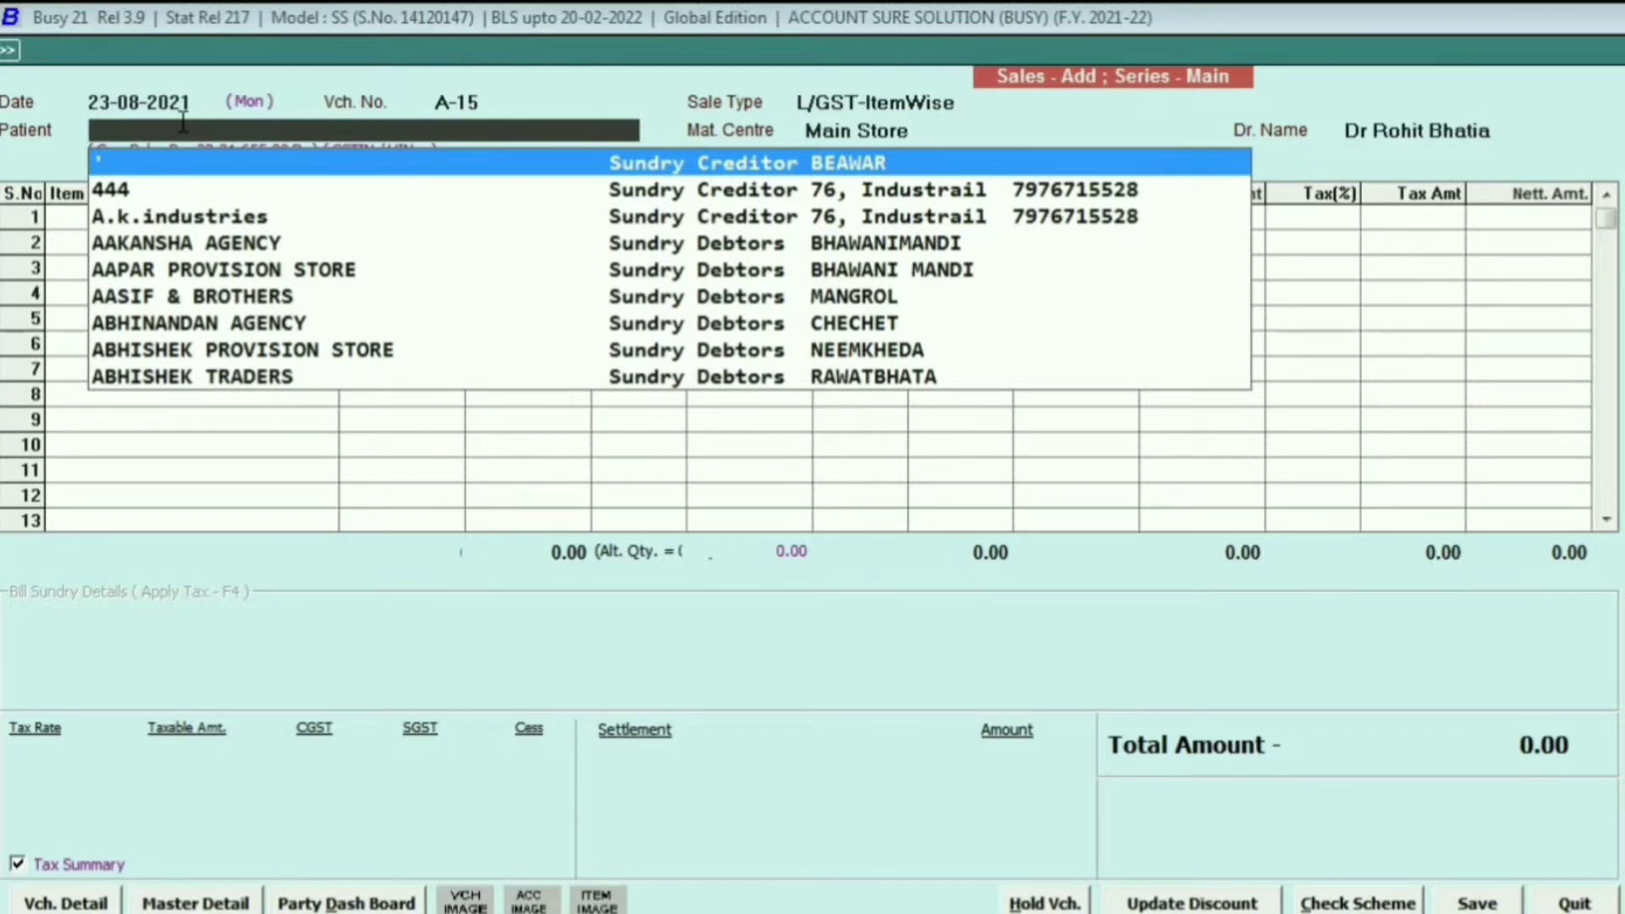
type("MEE")
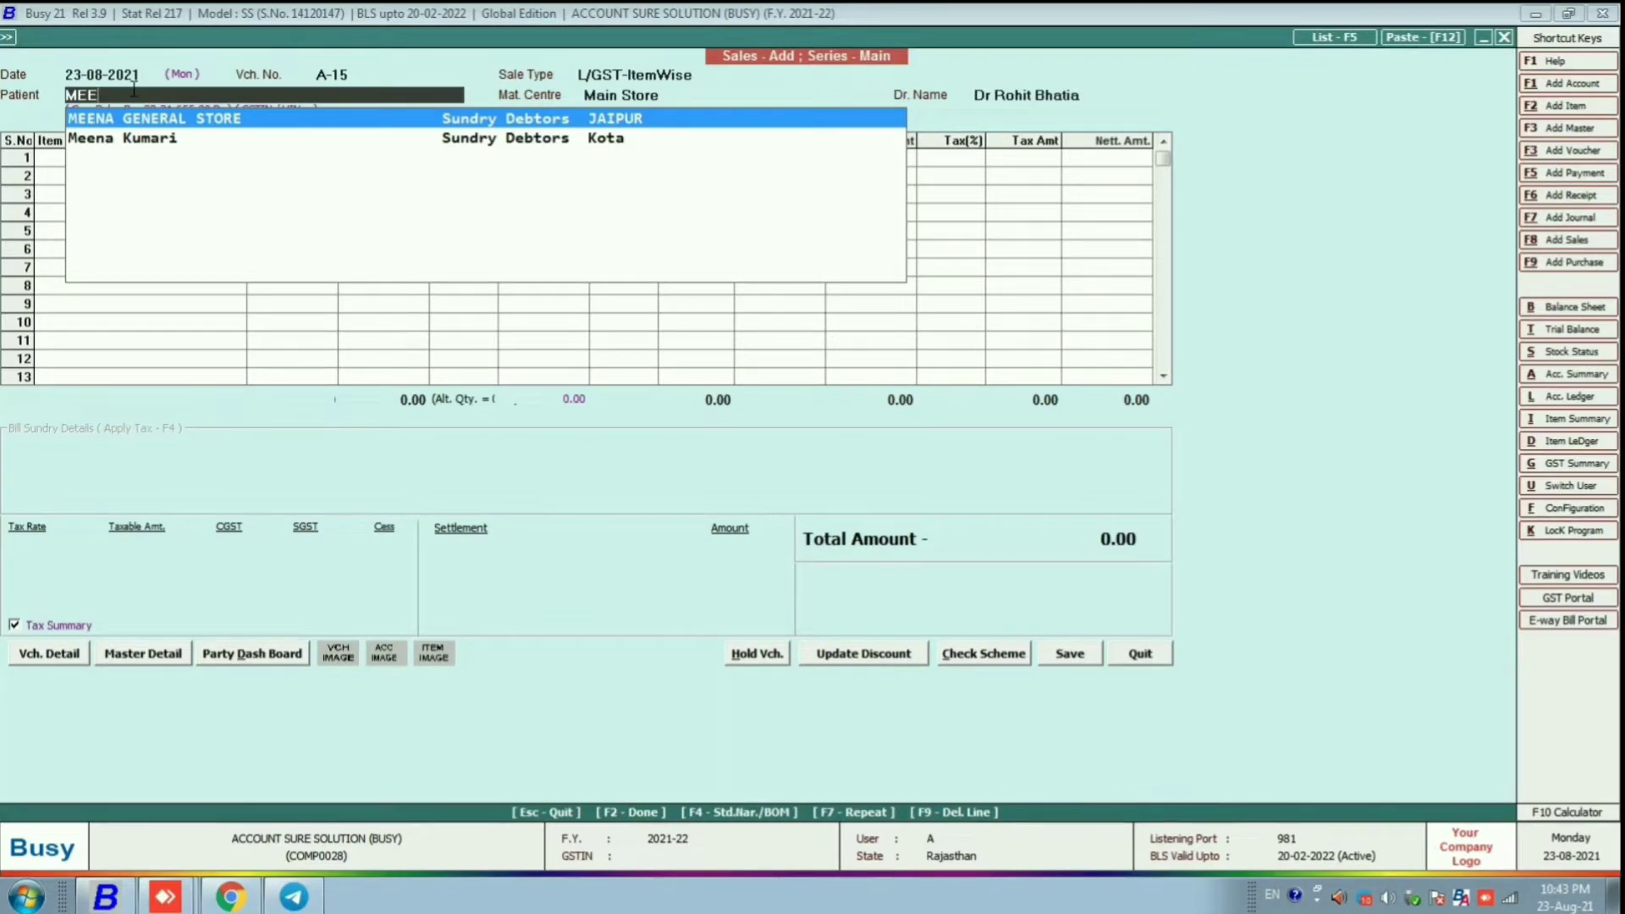
key("Down")
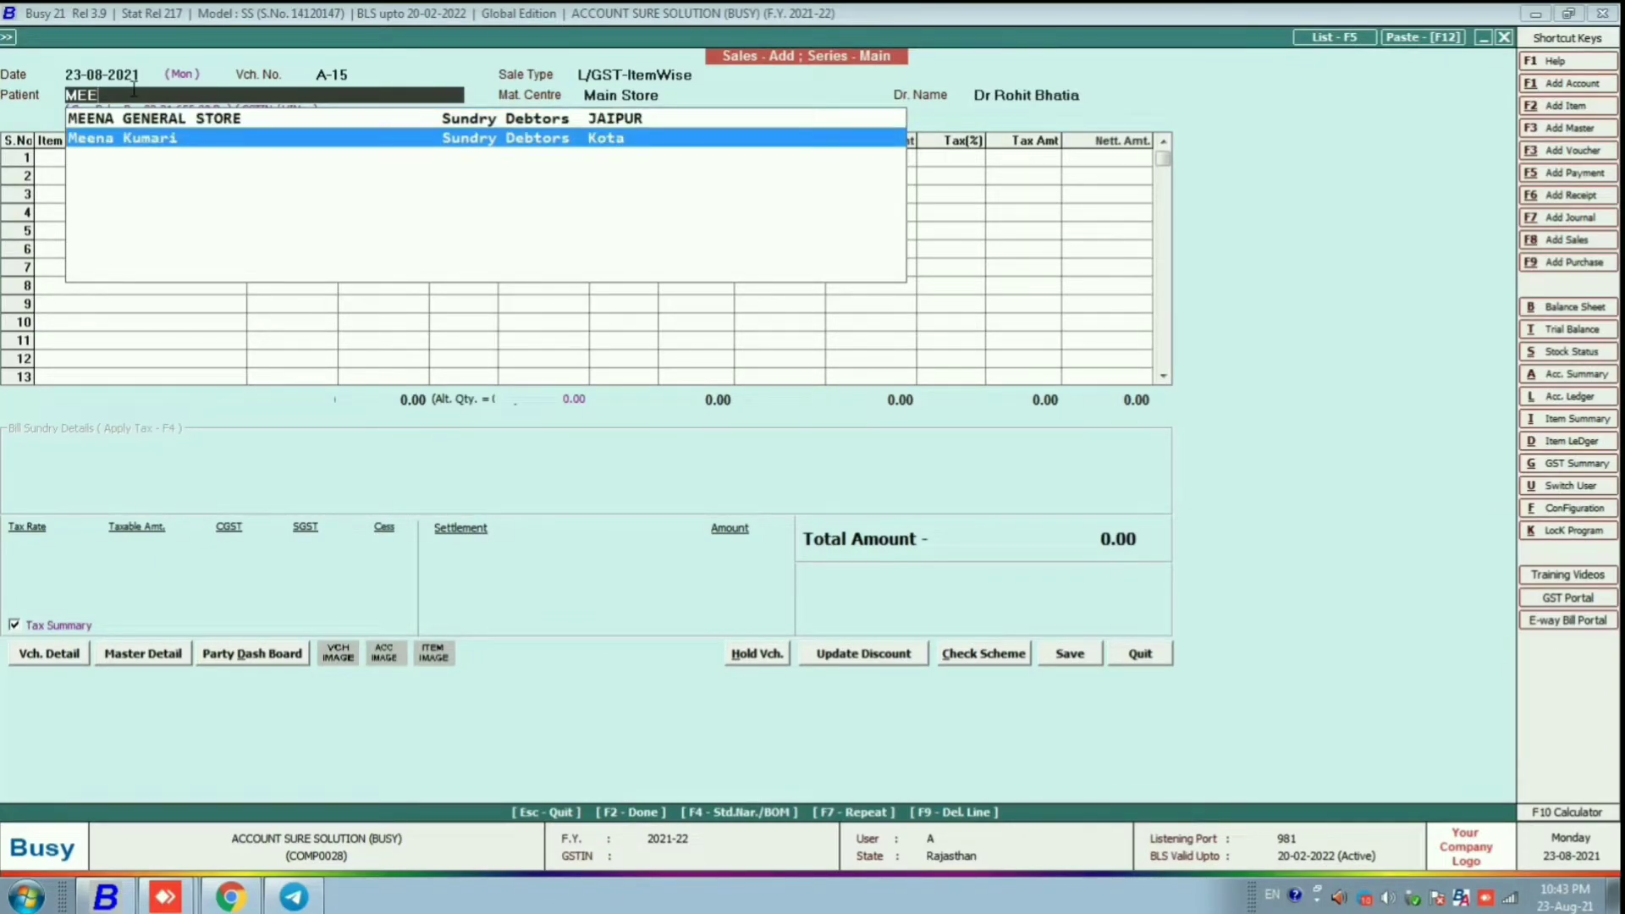
key("Return")
key("Return")
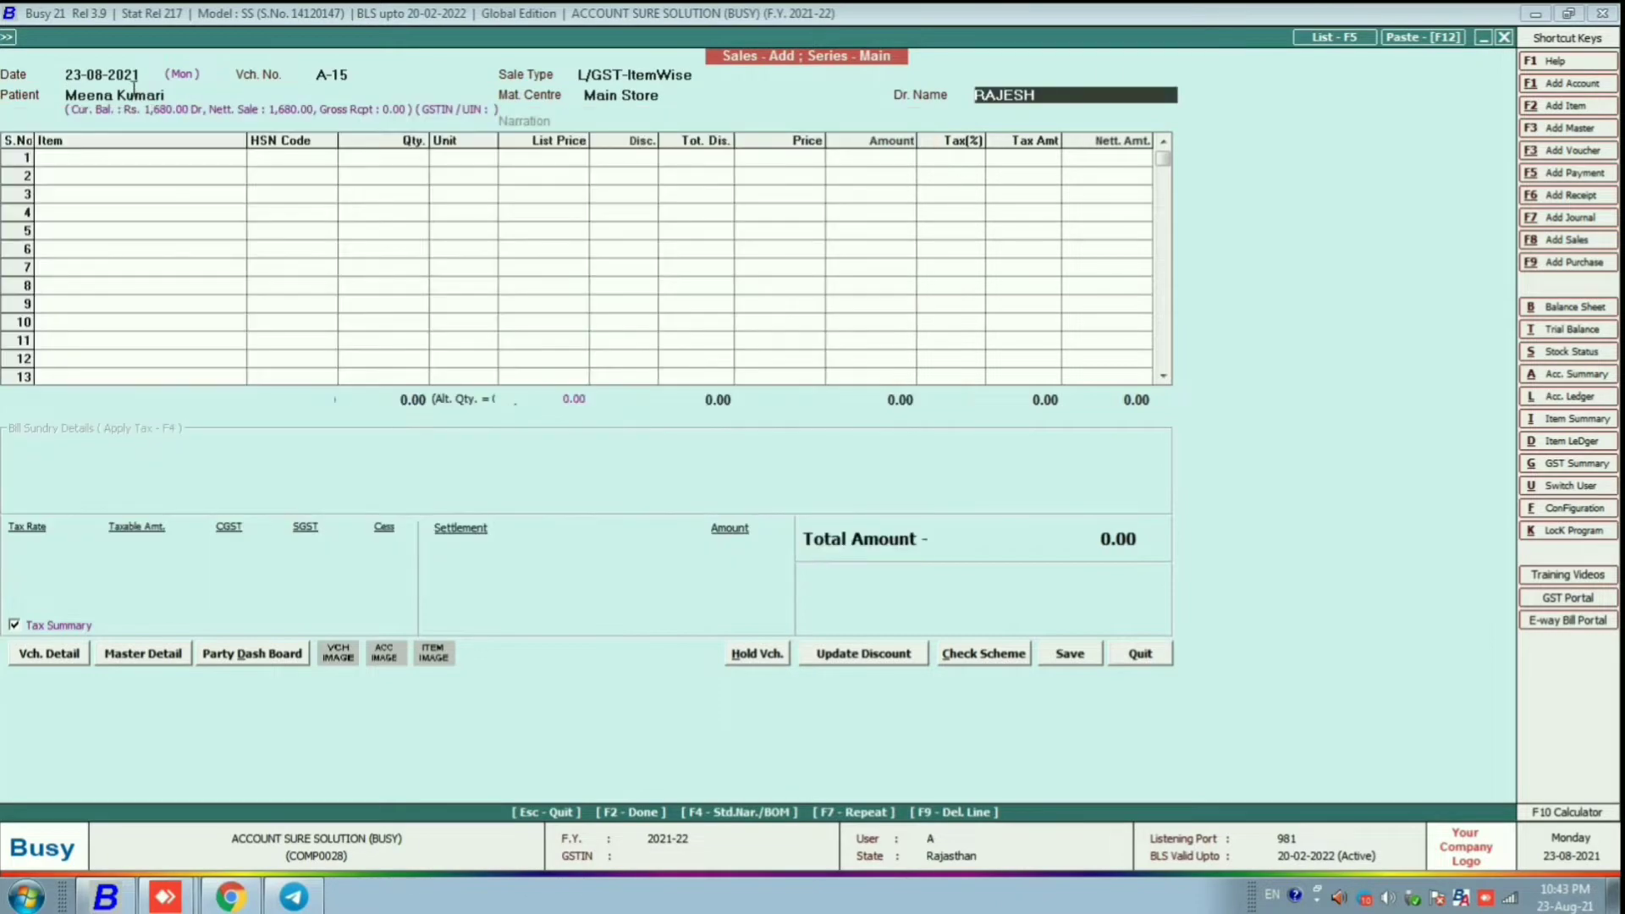
type("dr")
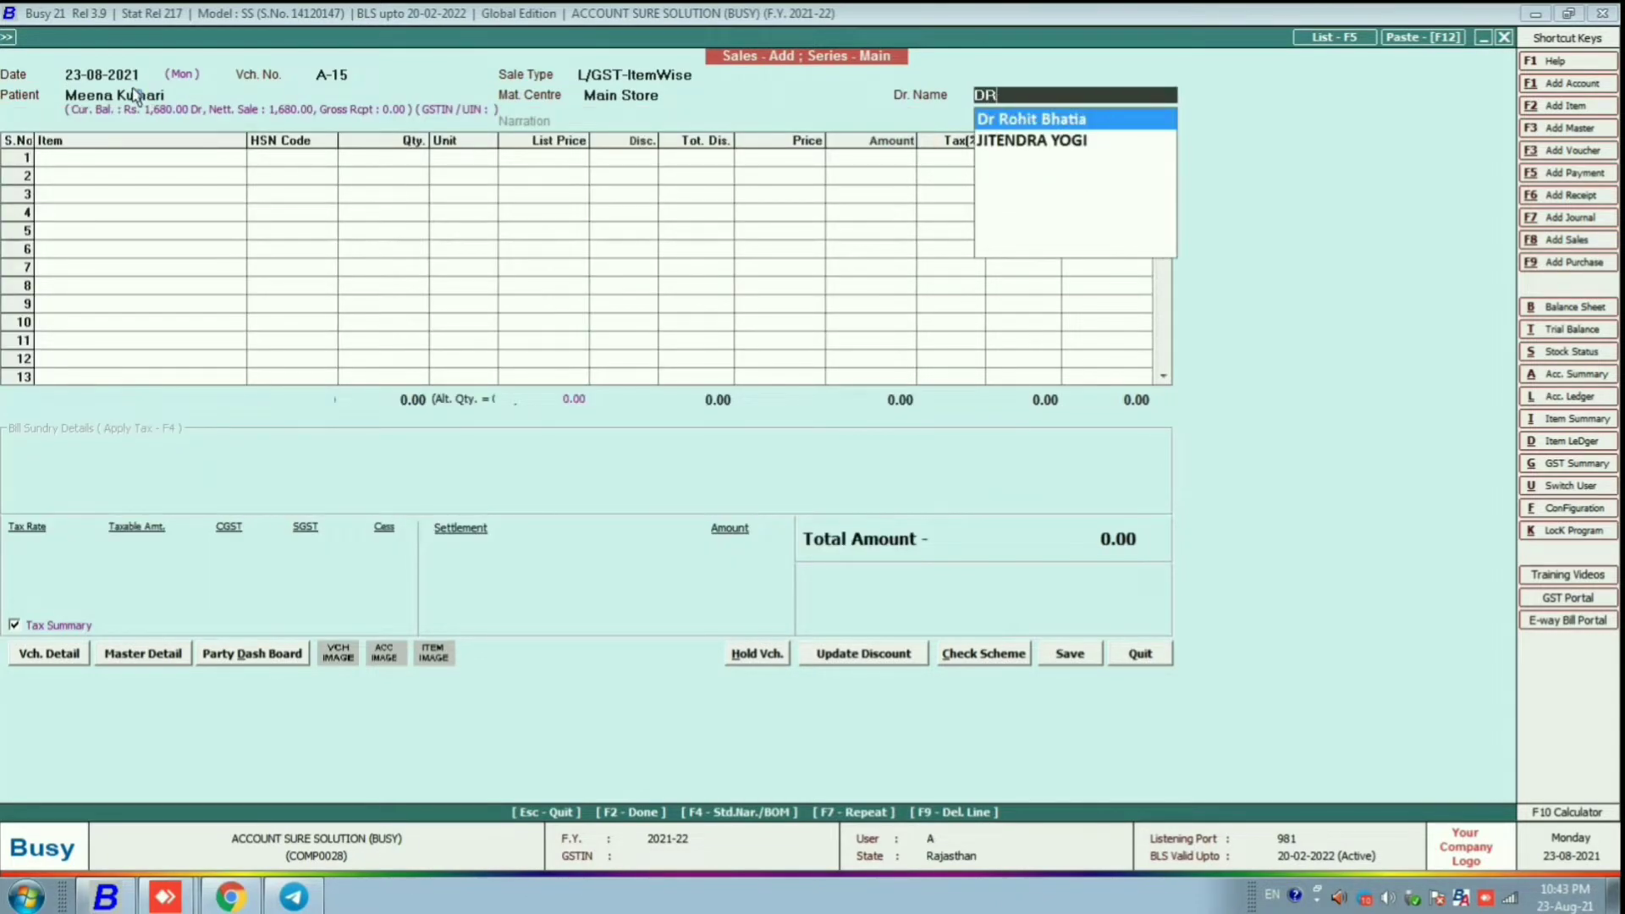
key("Return")
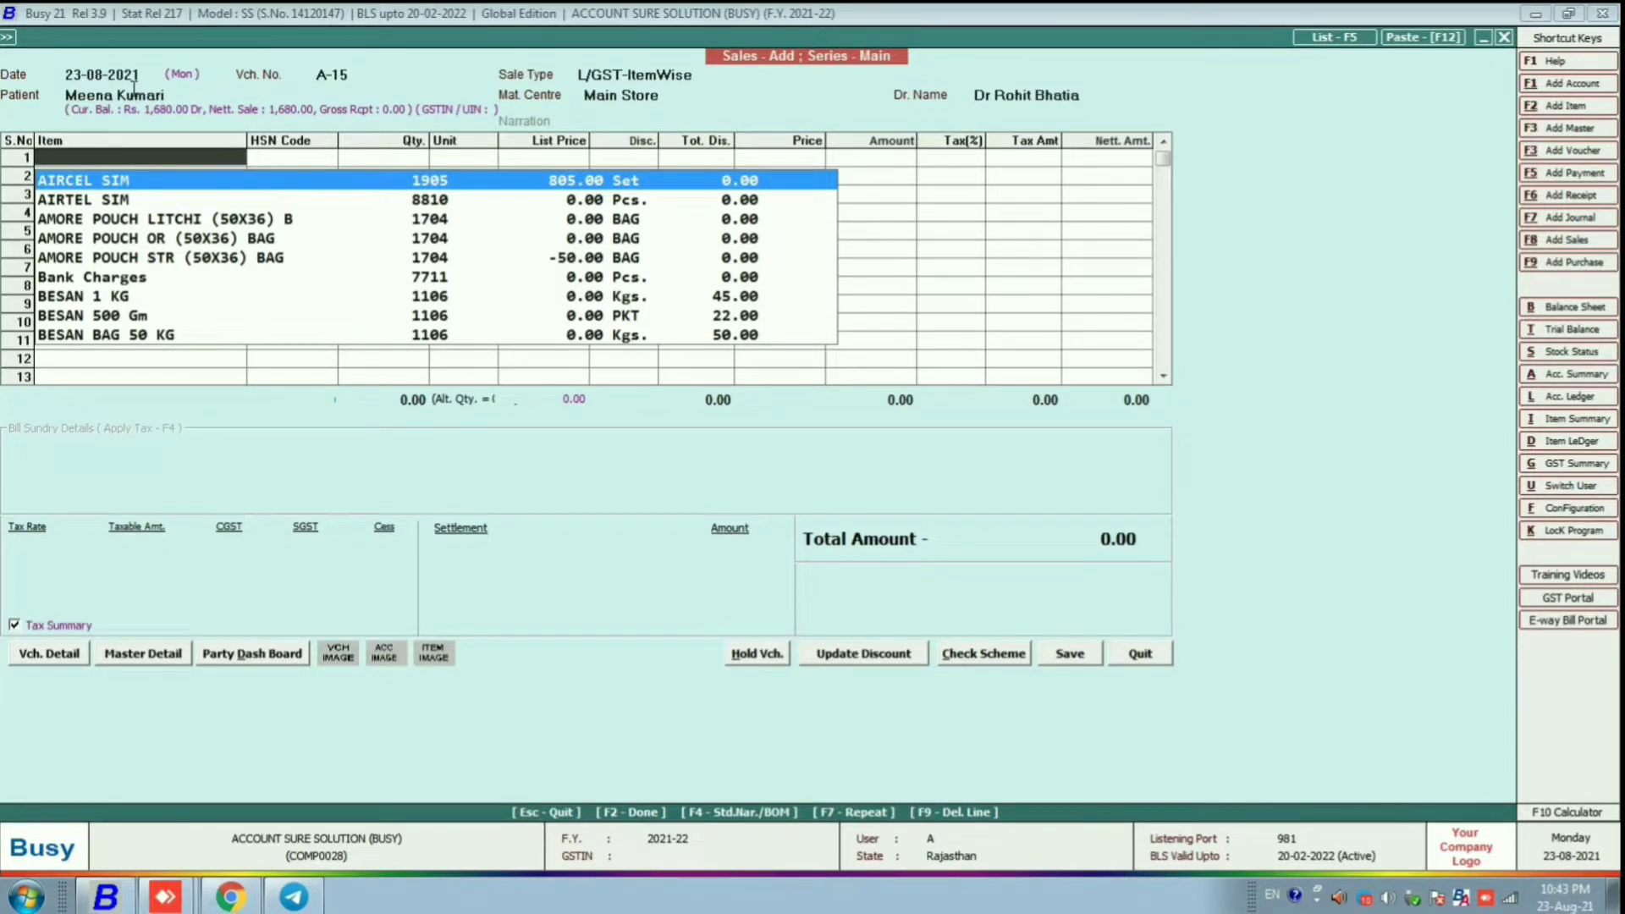
Add SUSTEN SR 300 TAB as the first item with a quantity of 10 Pcs. from batch RSX0136.
type("SR")
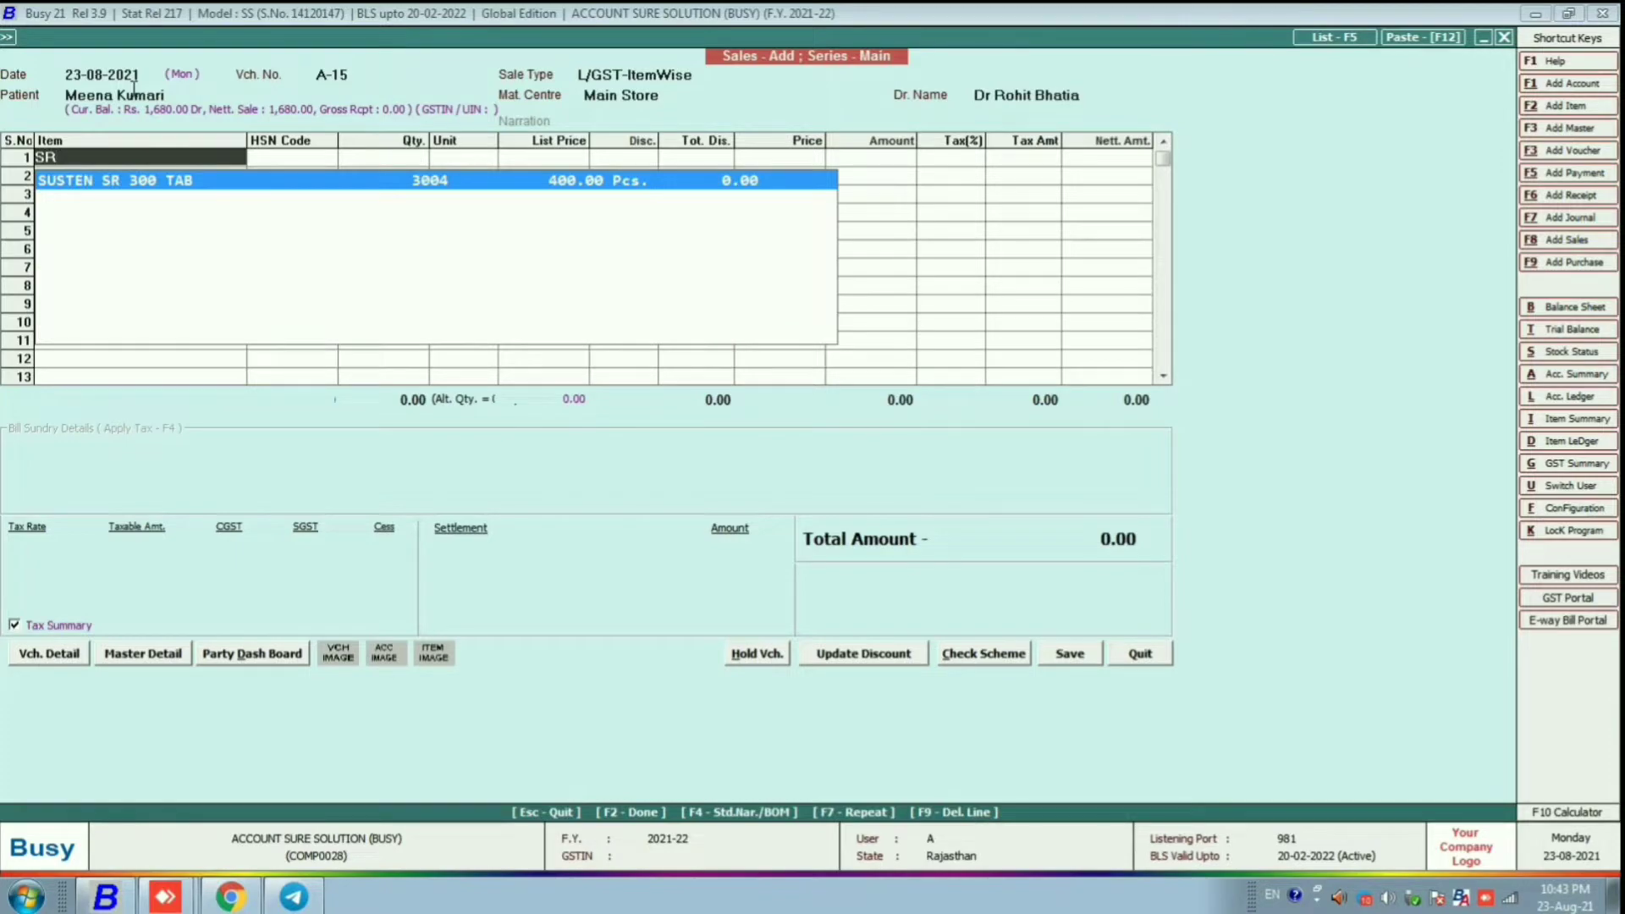
key("Return")
key("Escape")
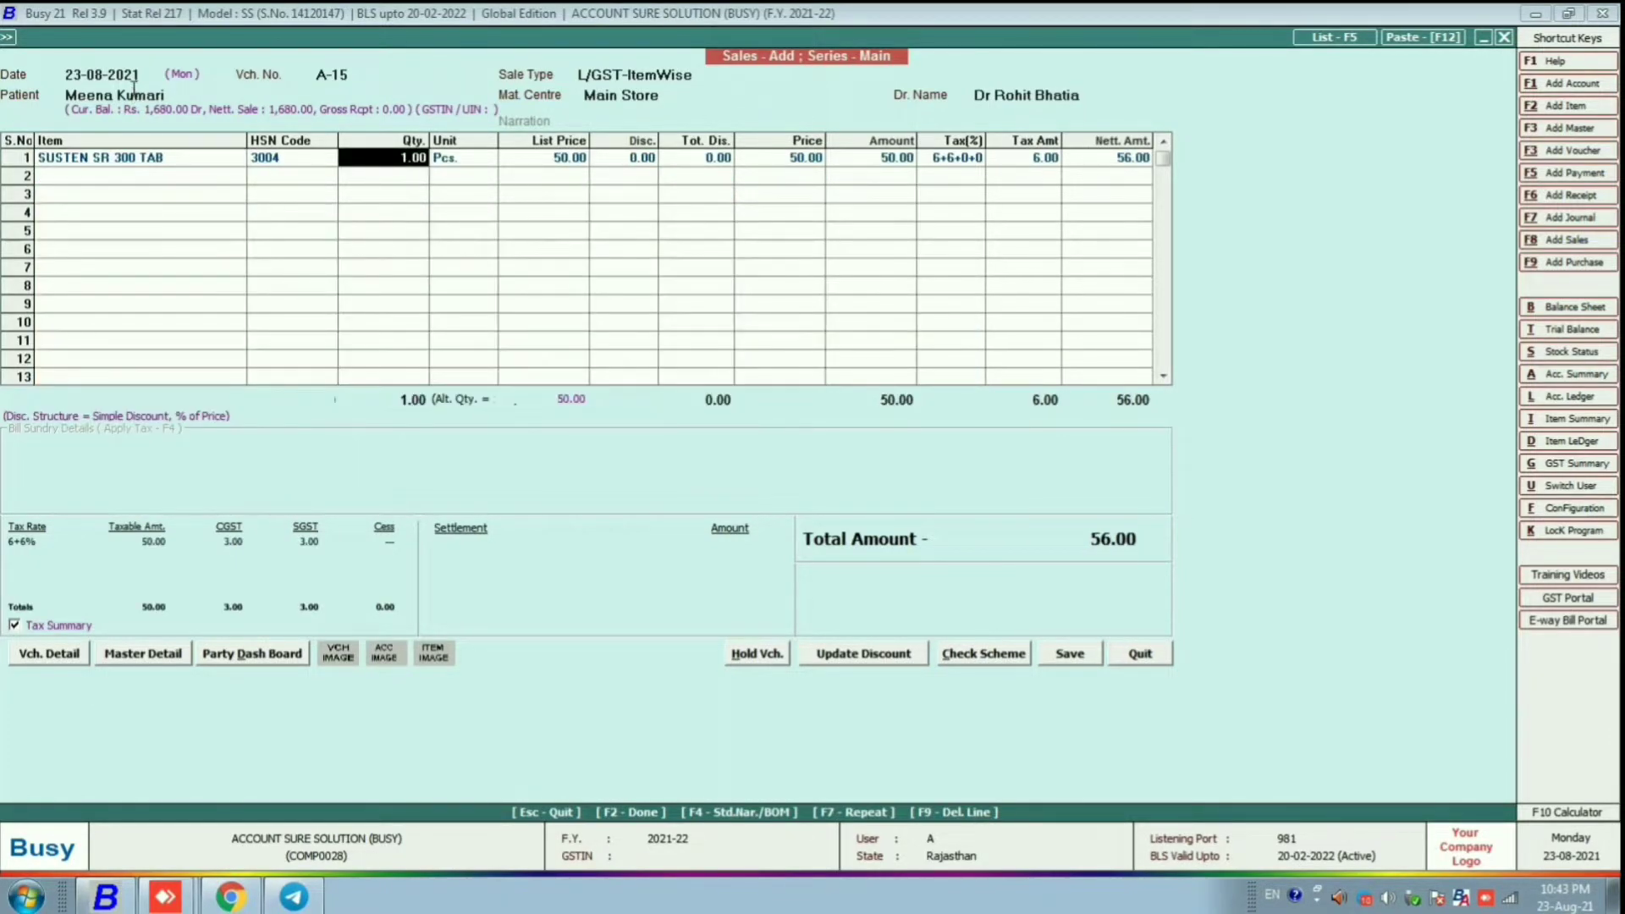
type("10")
key("Return")
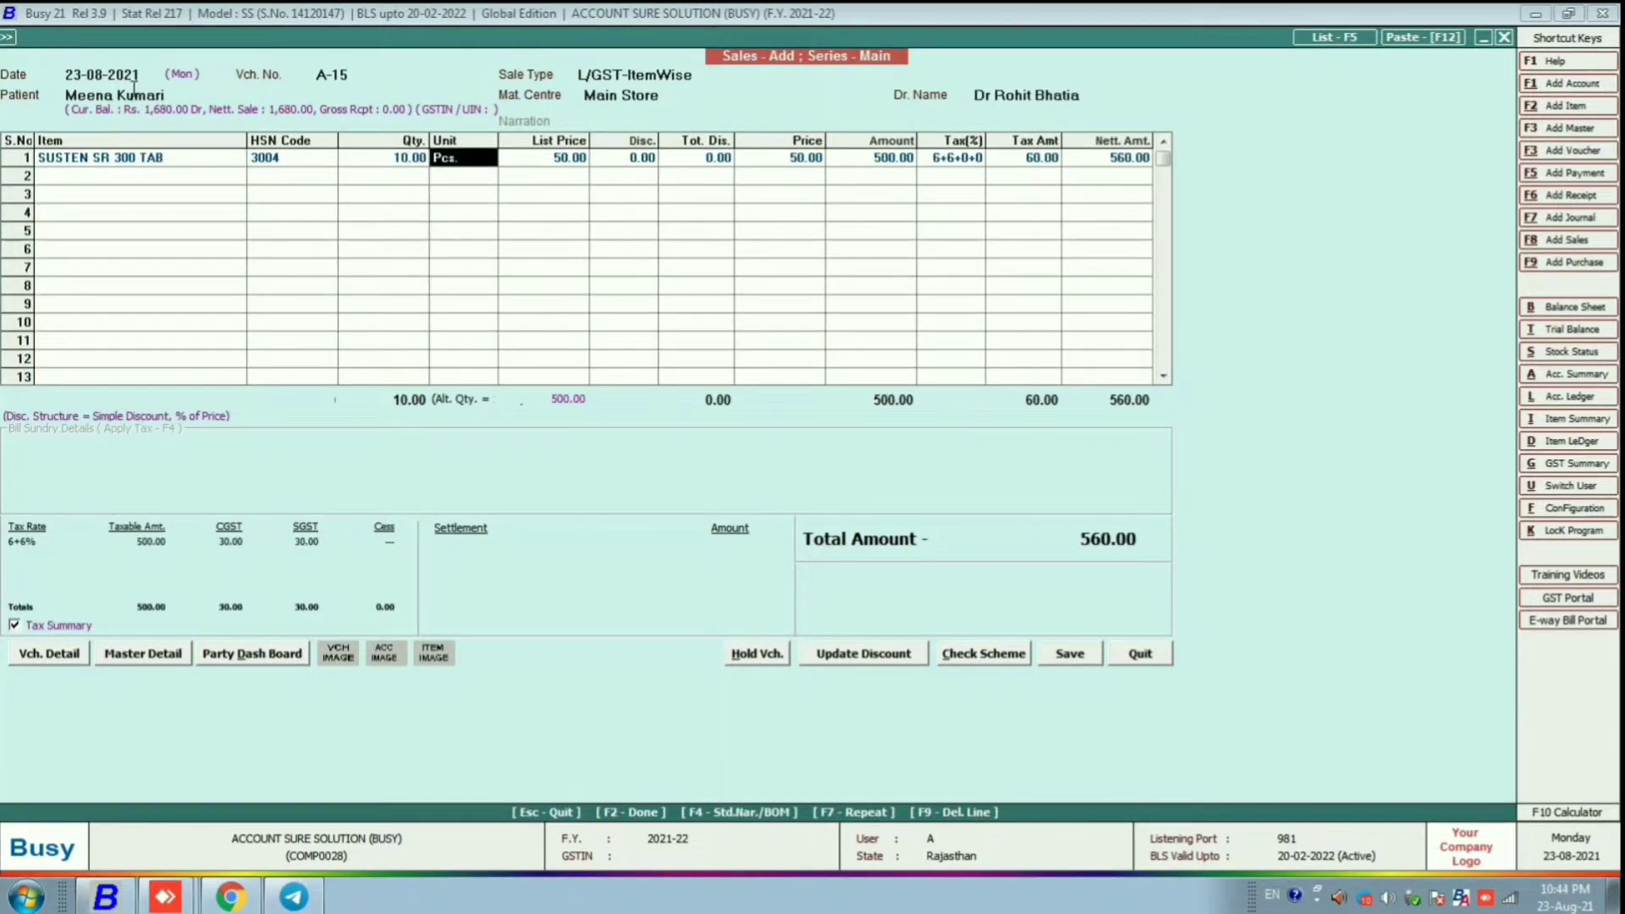
key("Return")
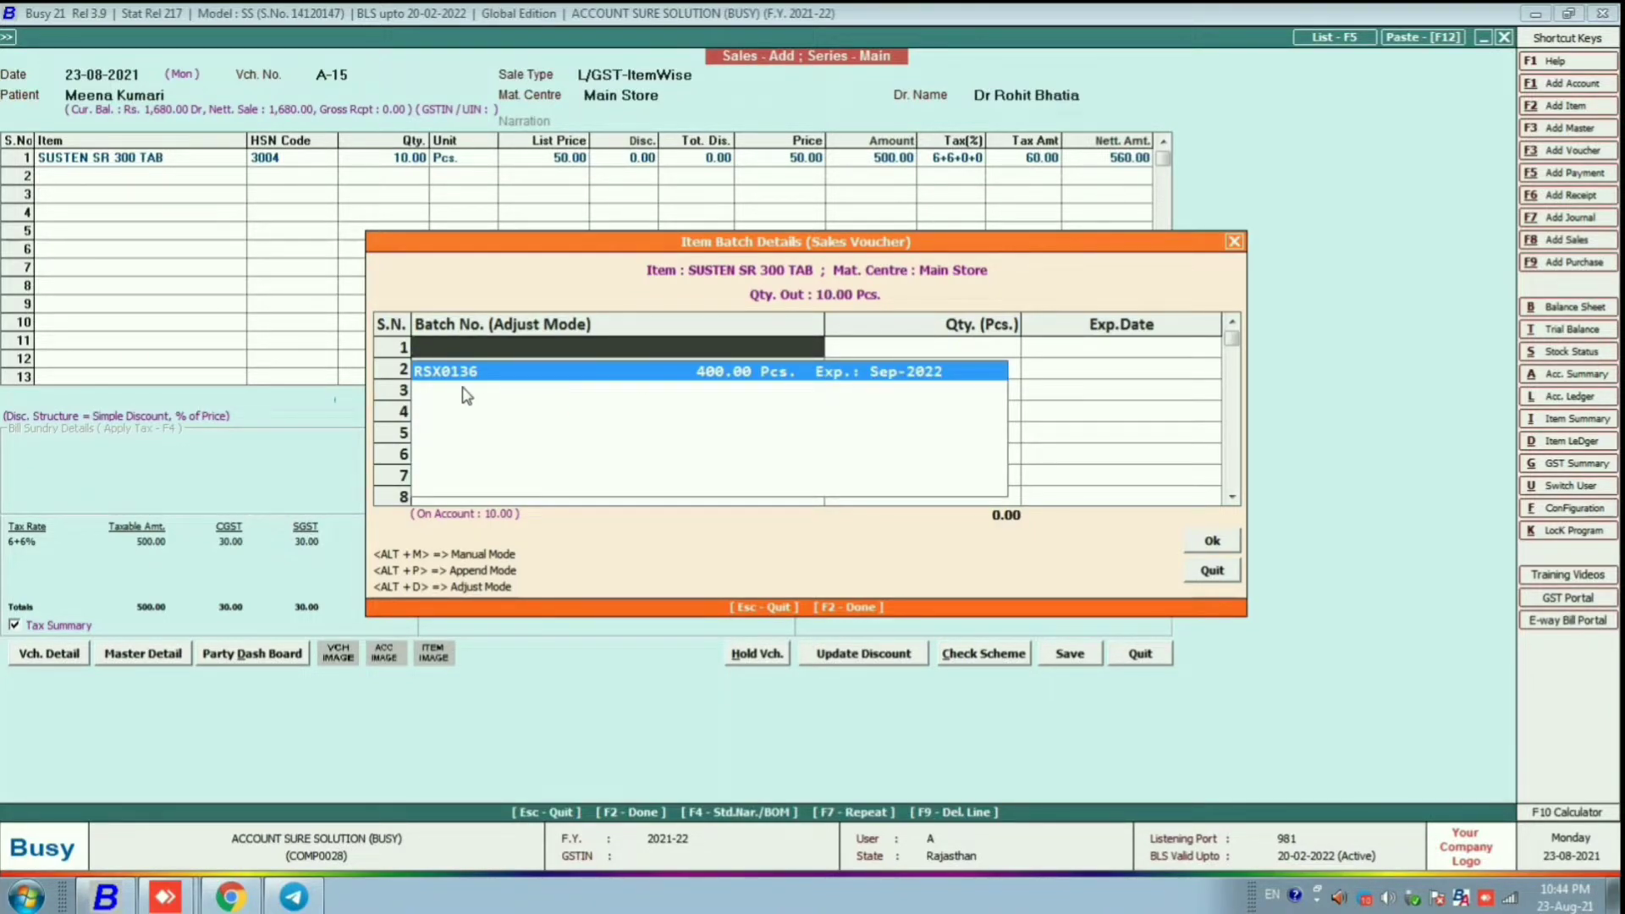
key("Return")
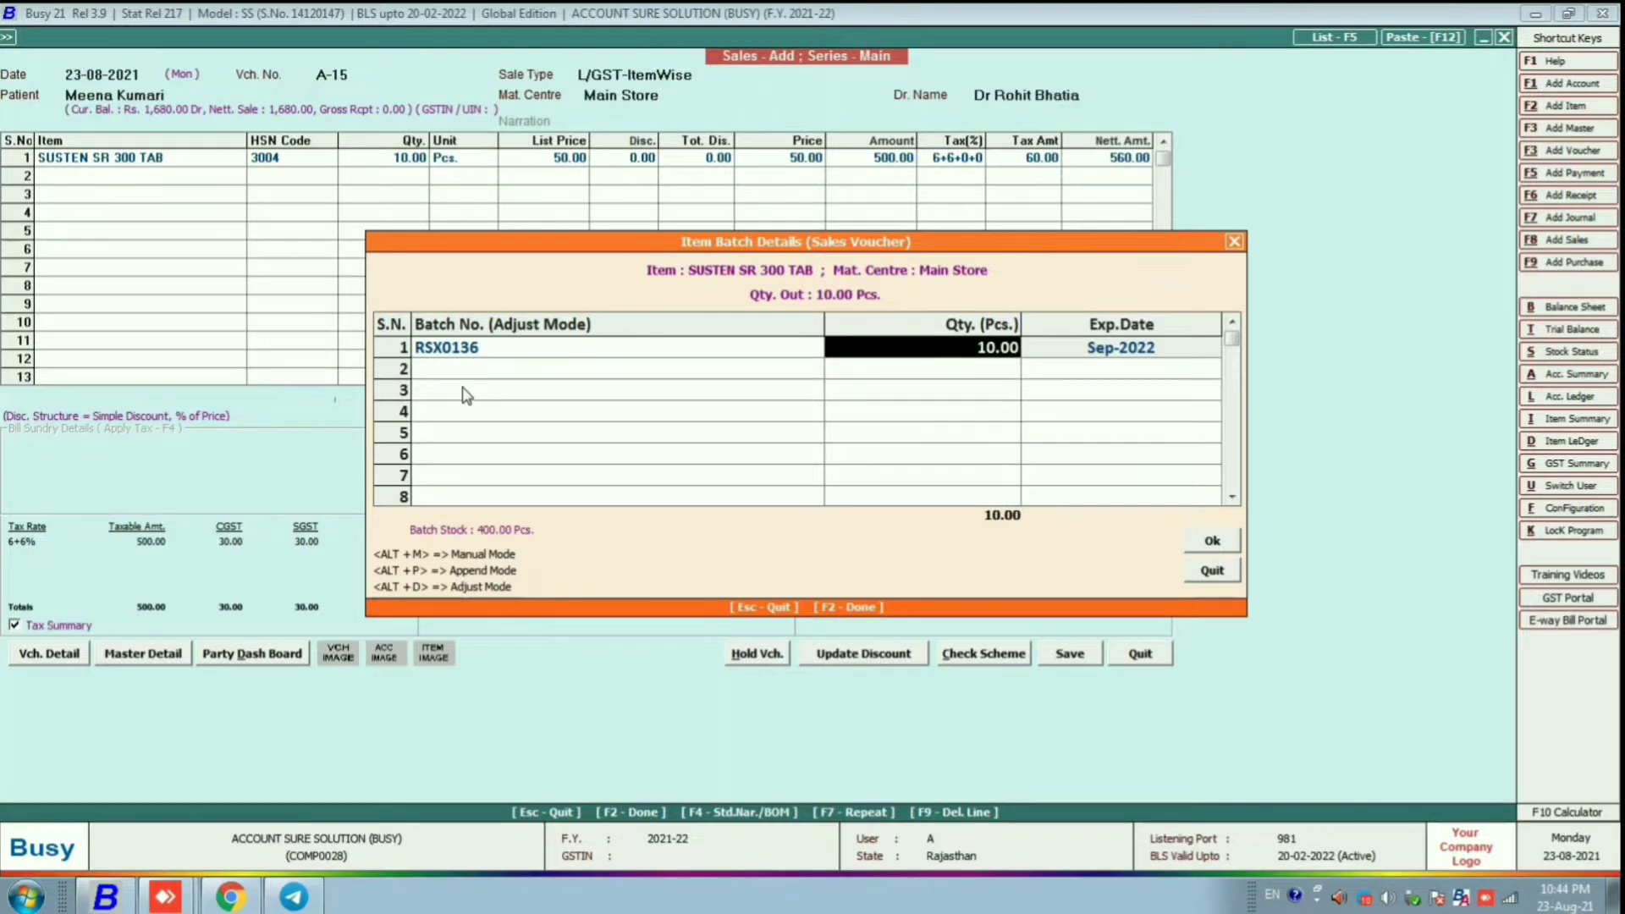
key("Return")
Add VOMILAST-OD TAB as the second item with a quantity of 20 Pcs. from batch Cogkt015.
type("TA")
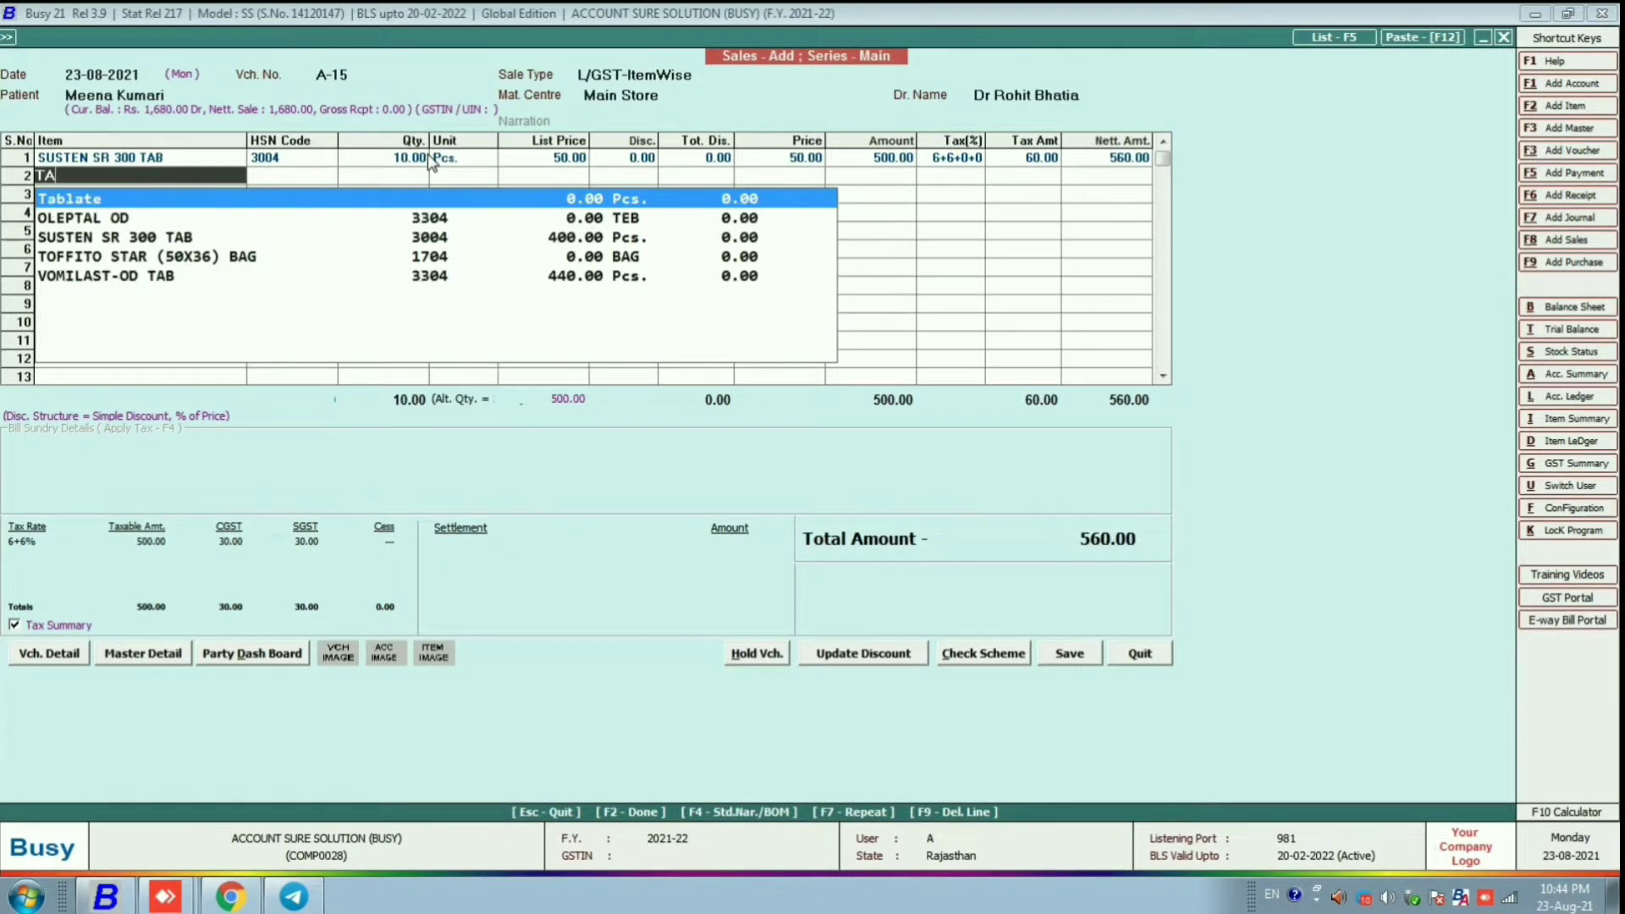
type("B")
key("Down")
key("Down")
key("Up")
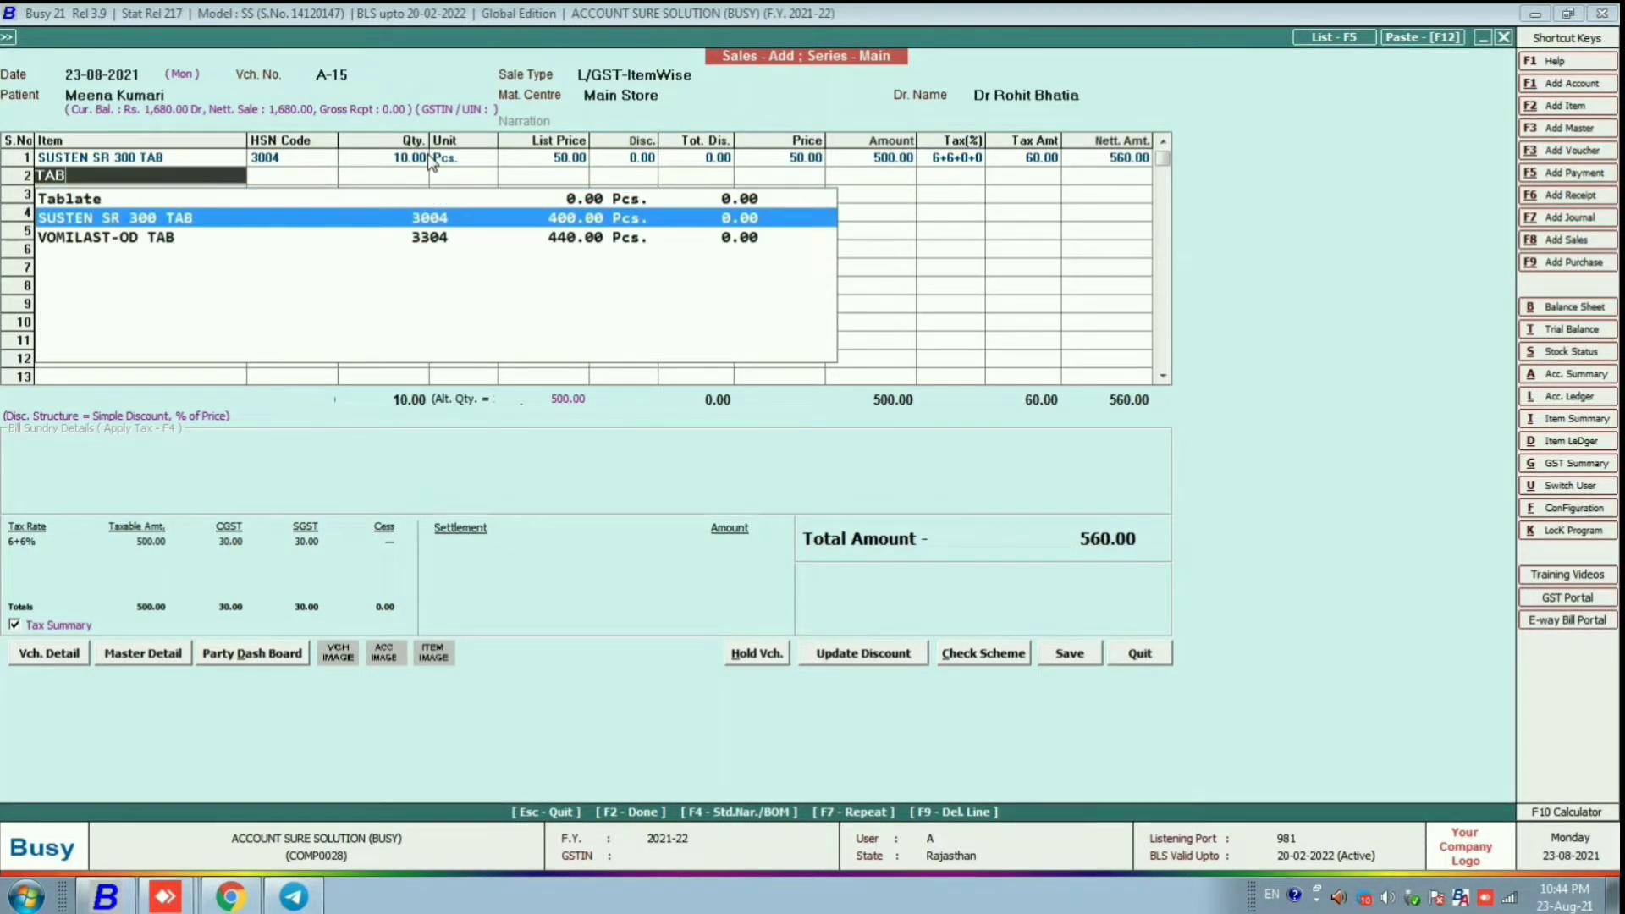
key("Down")
key("Return")
key("Escape")
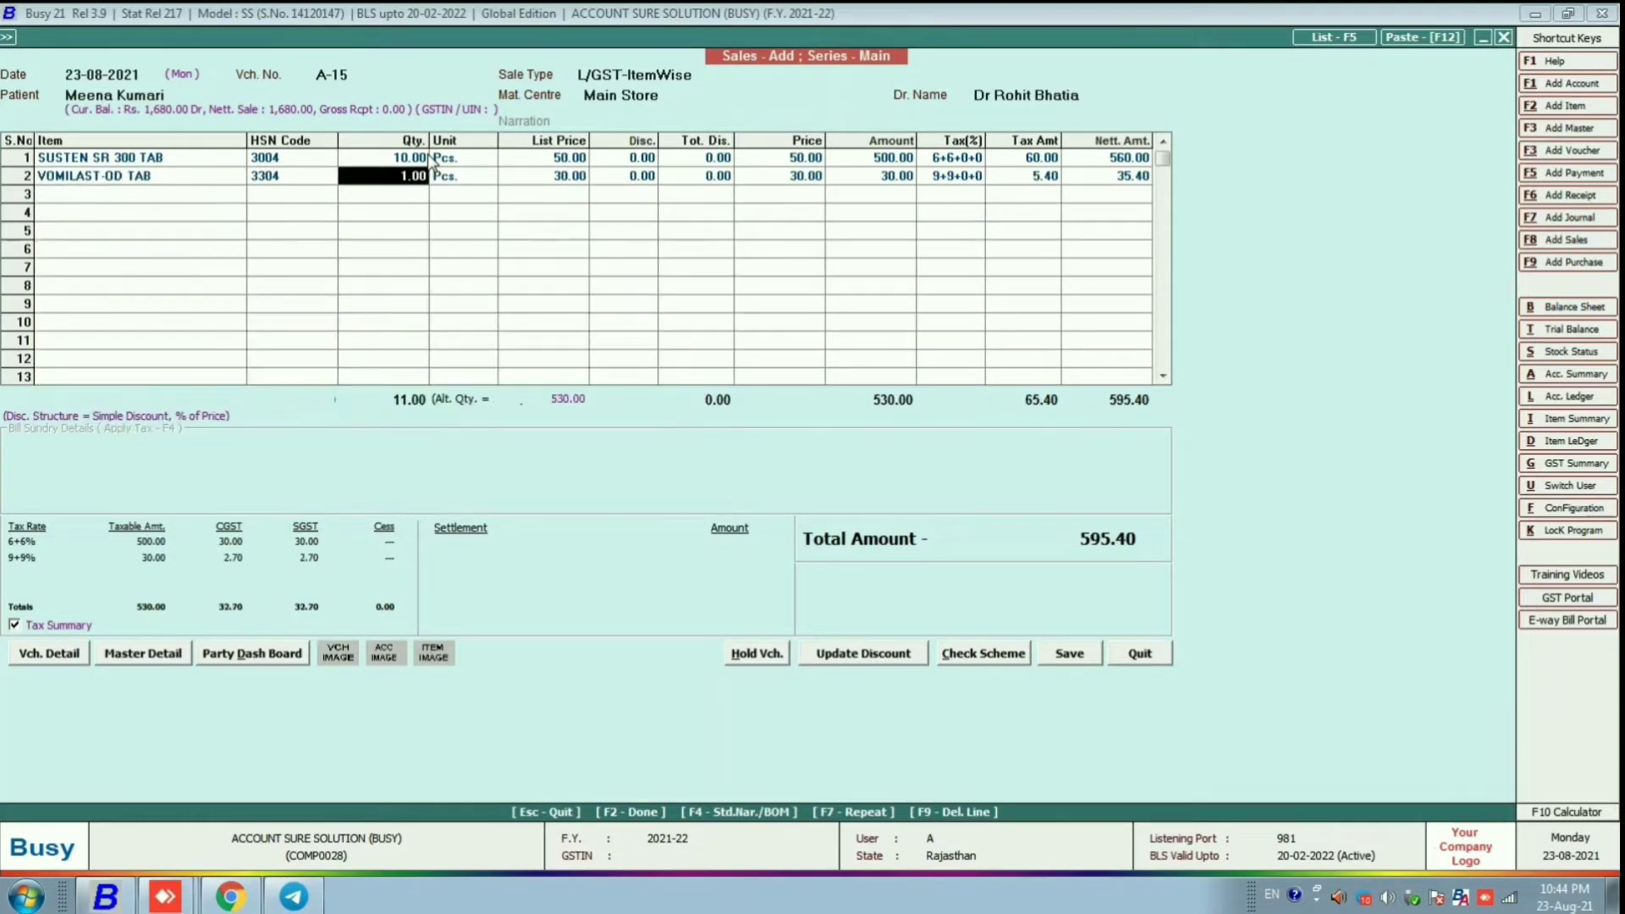
type("20")
key("Return")
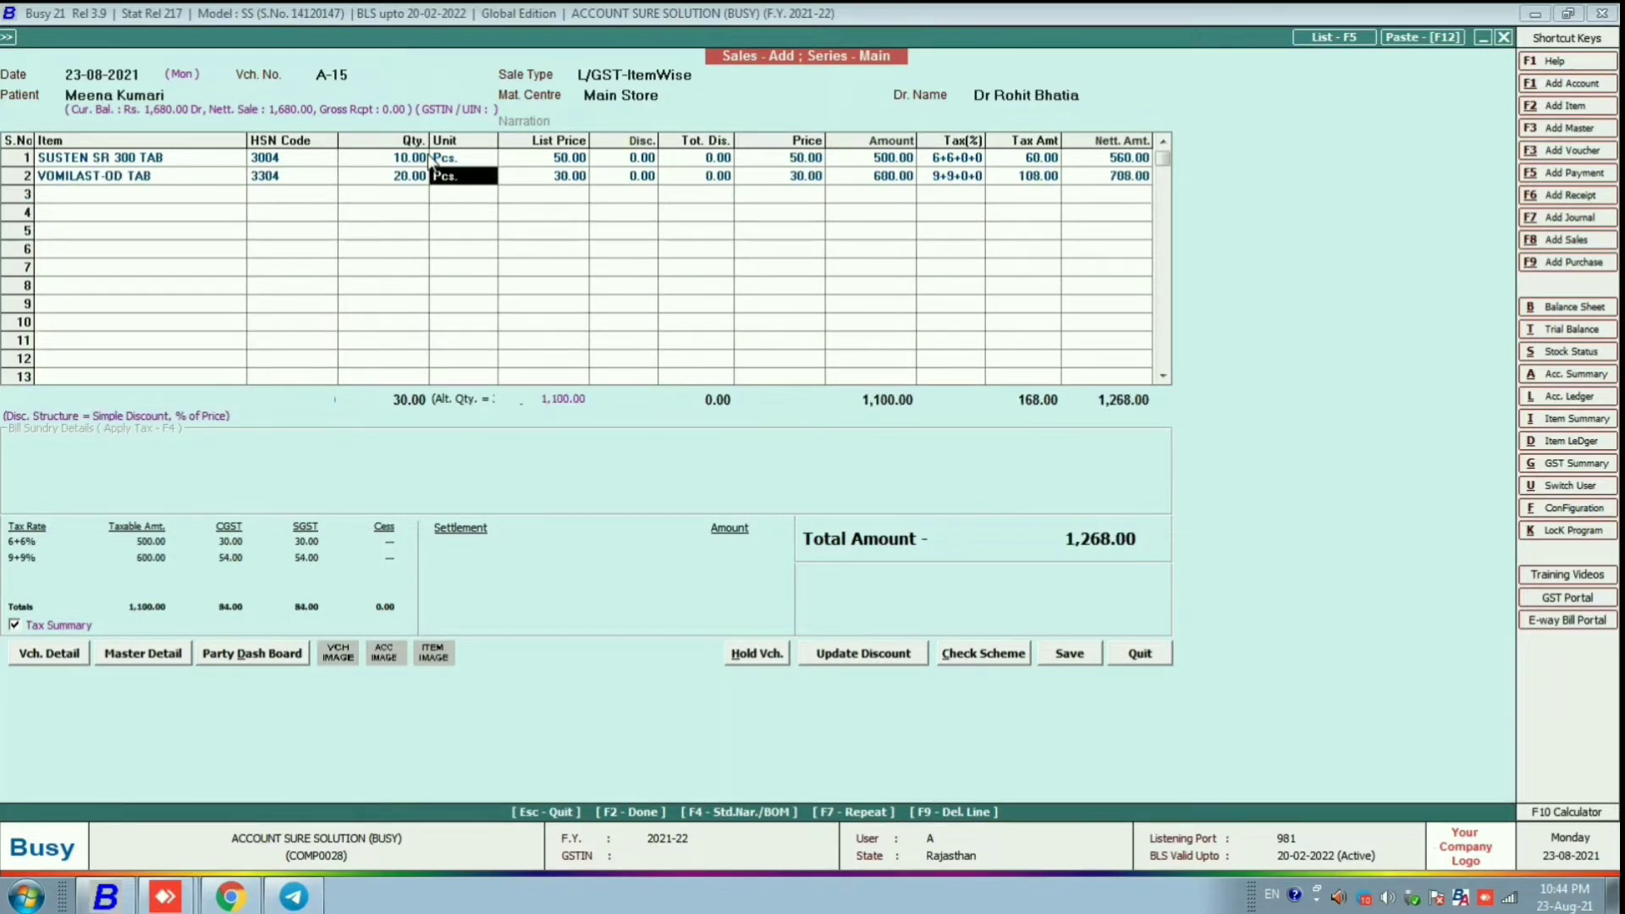
key("Return")
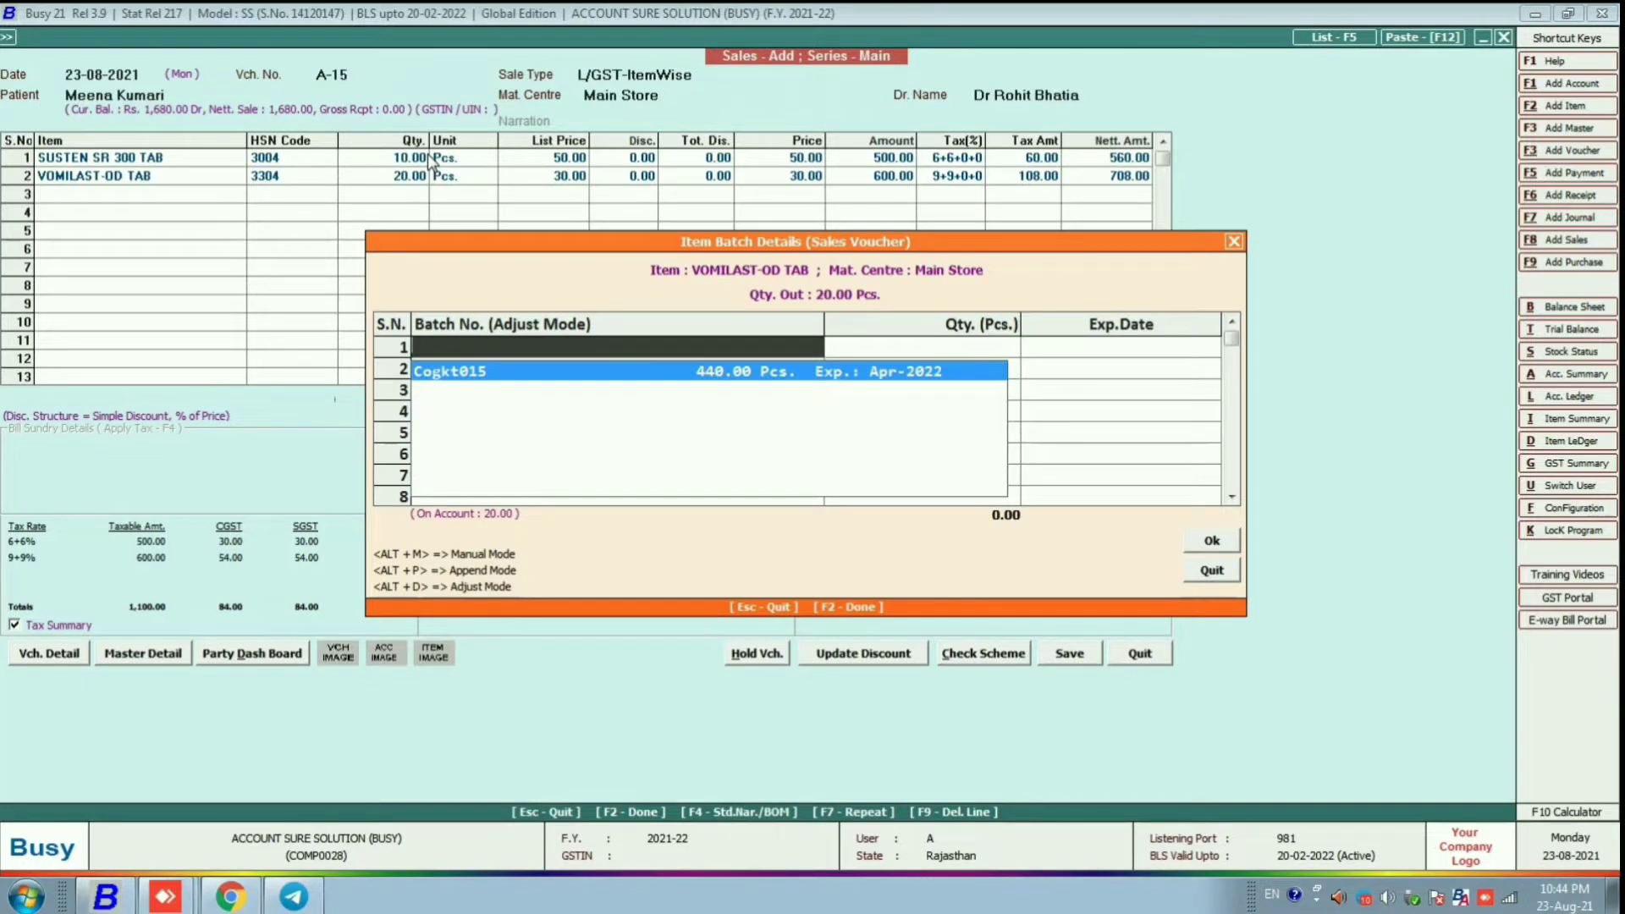
key("Return")
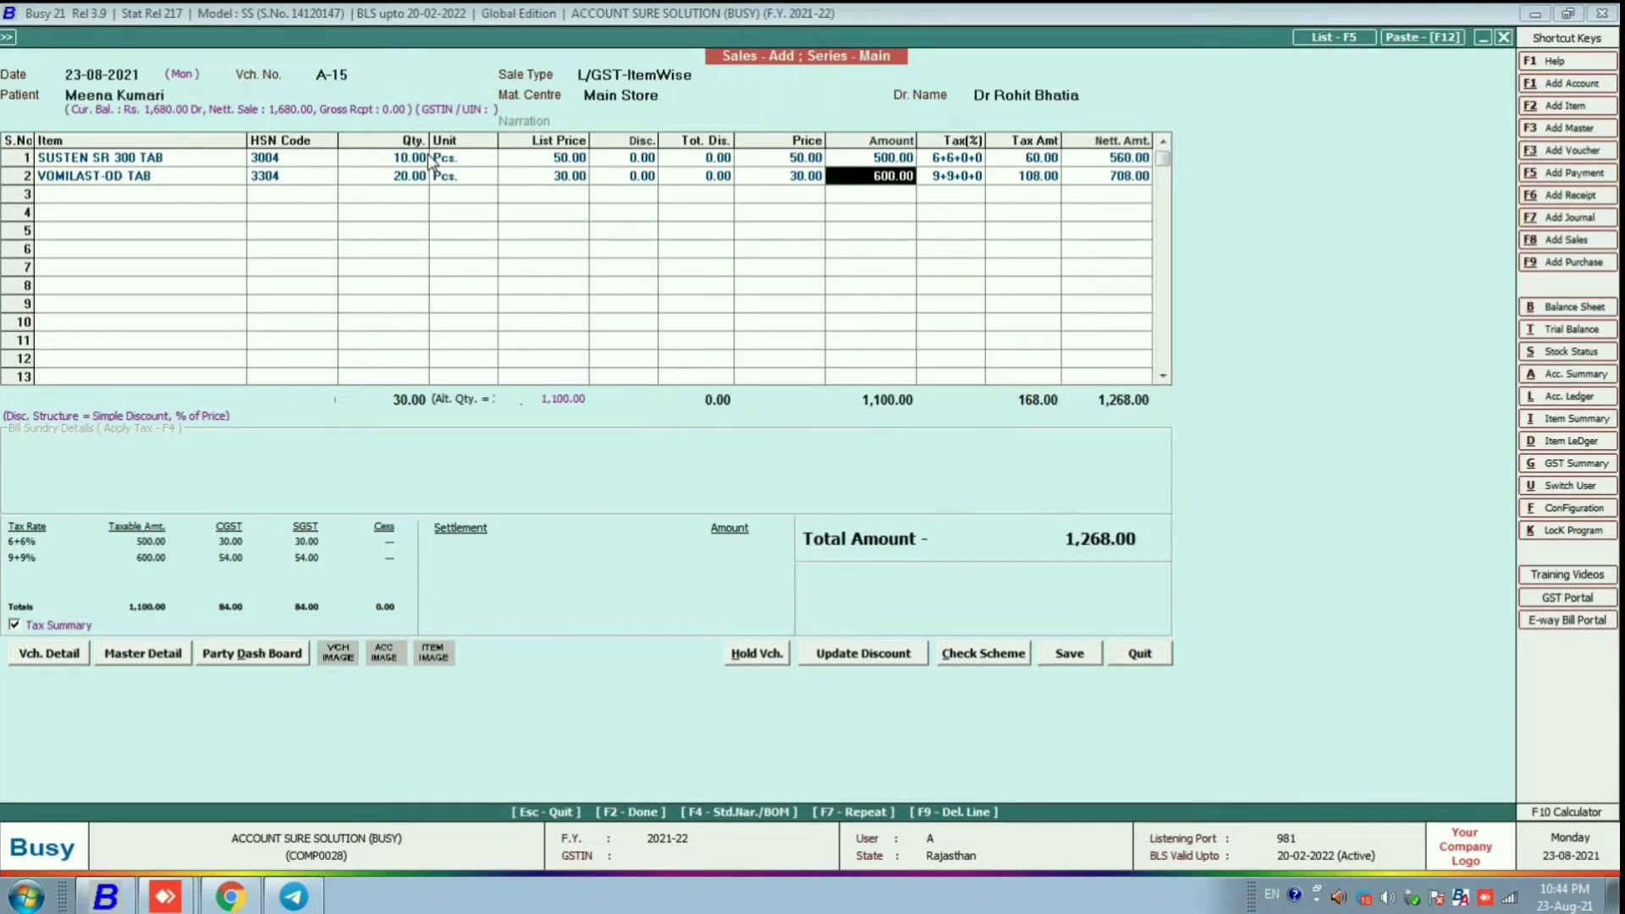
Start saving the sales voucher and set the Tearm optional field to Credit.
left_click(1073, 659)
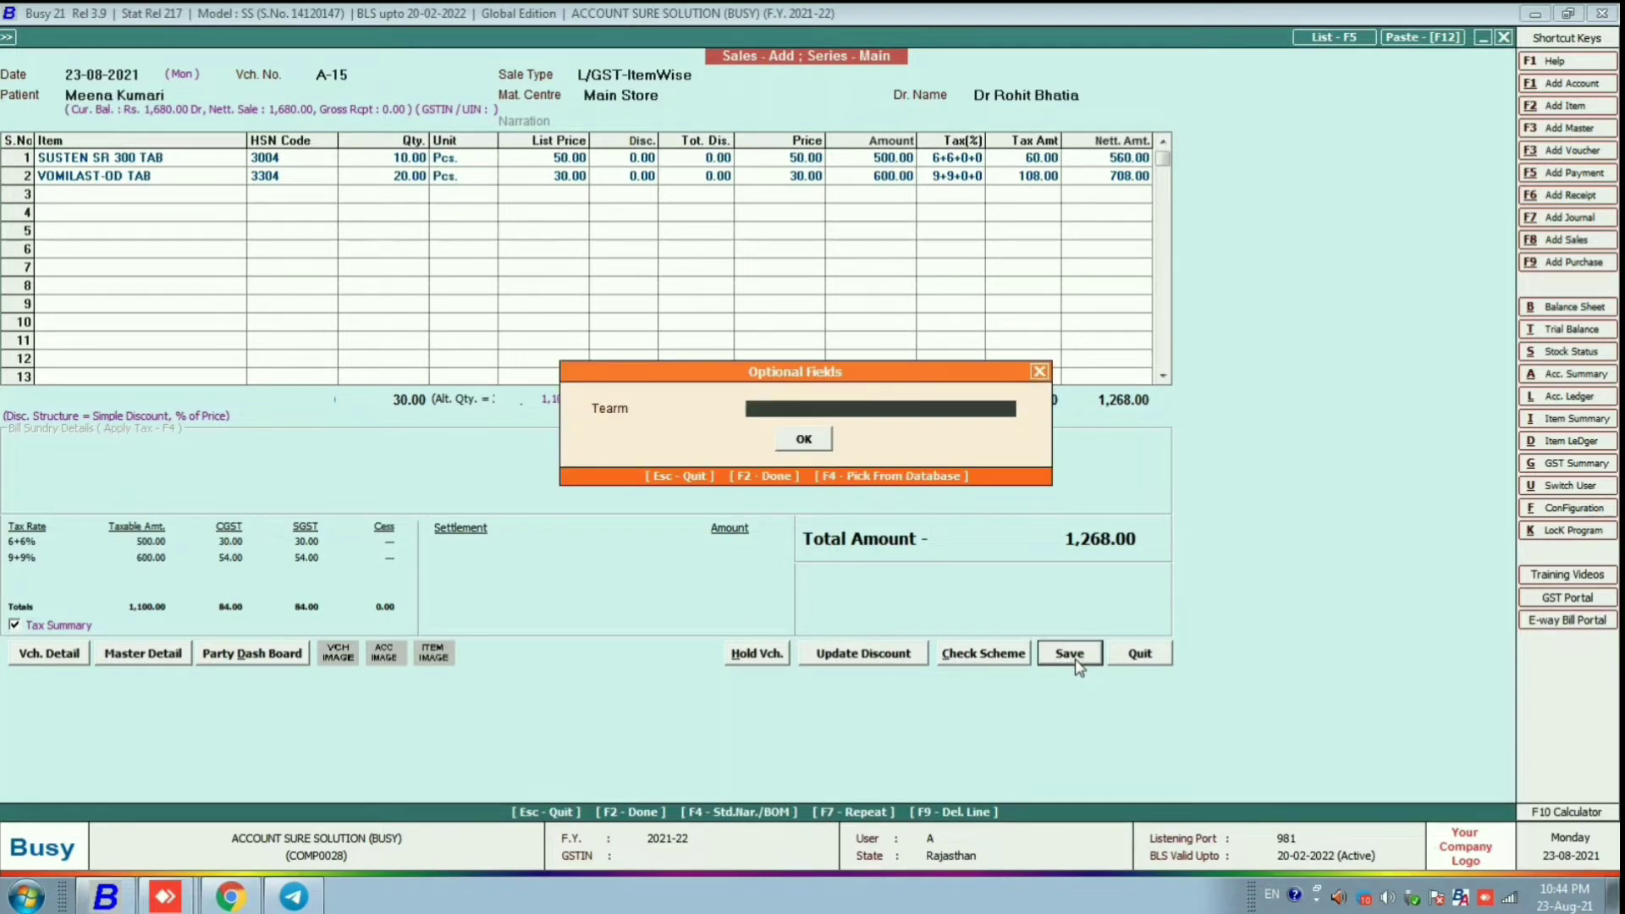
key("Down")
key("Down")
key("Up")
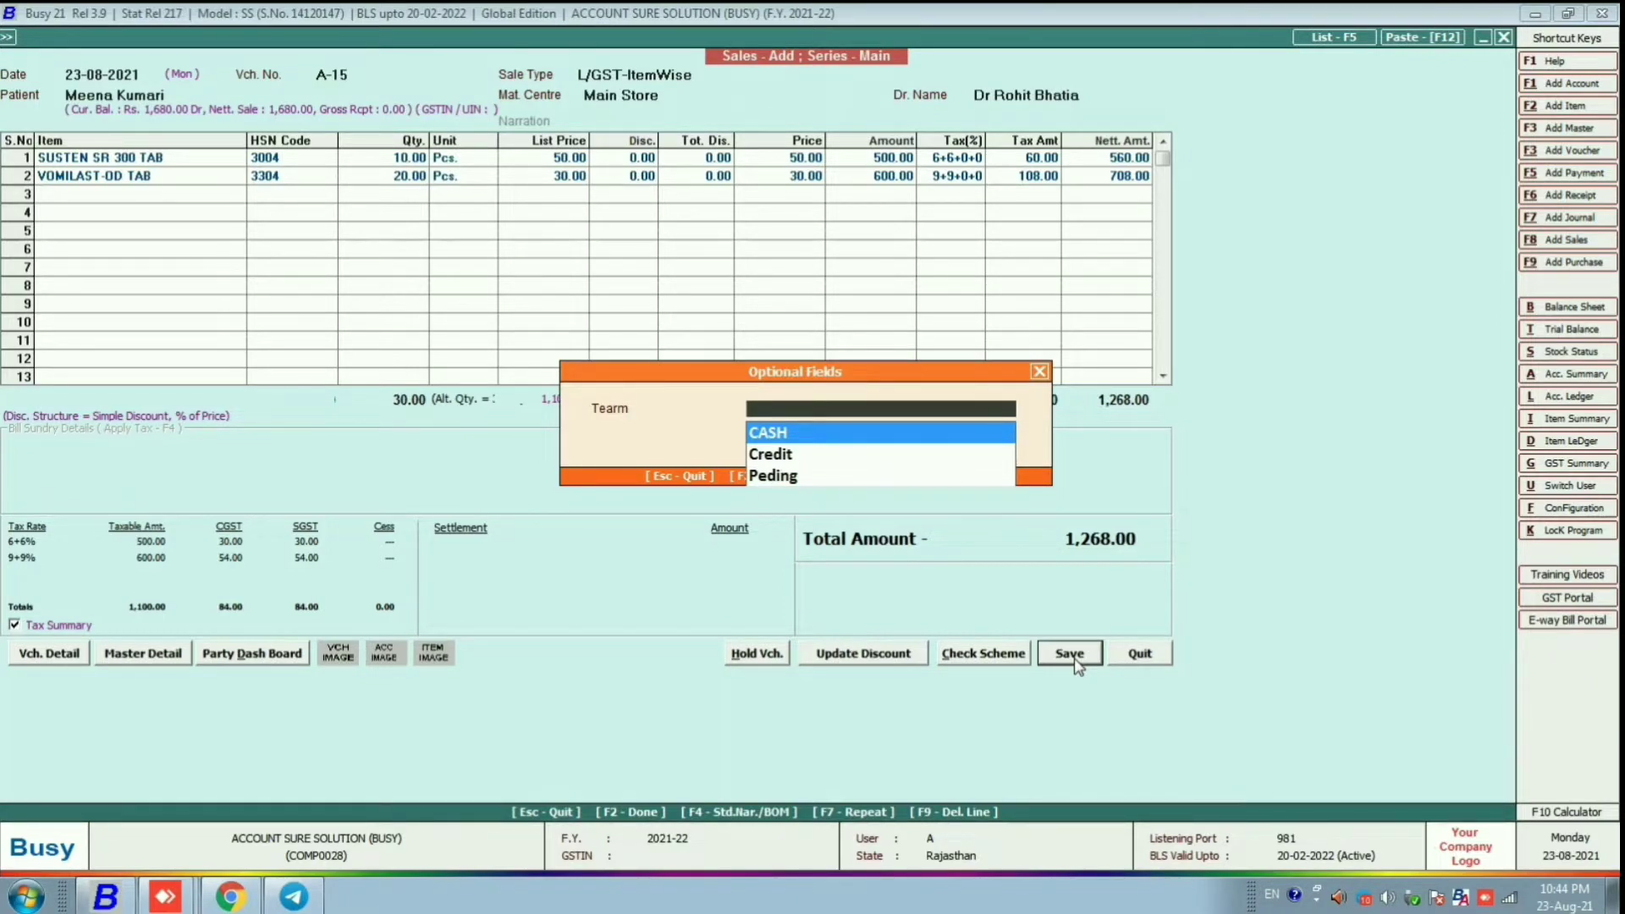
key("Down")
key("Up")
key("Down")
key("Return")
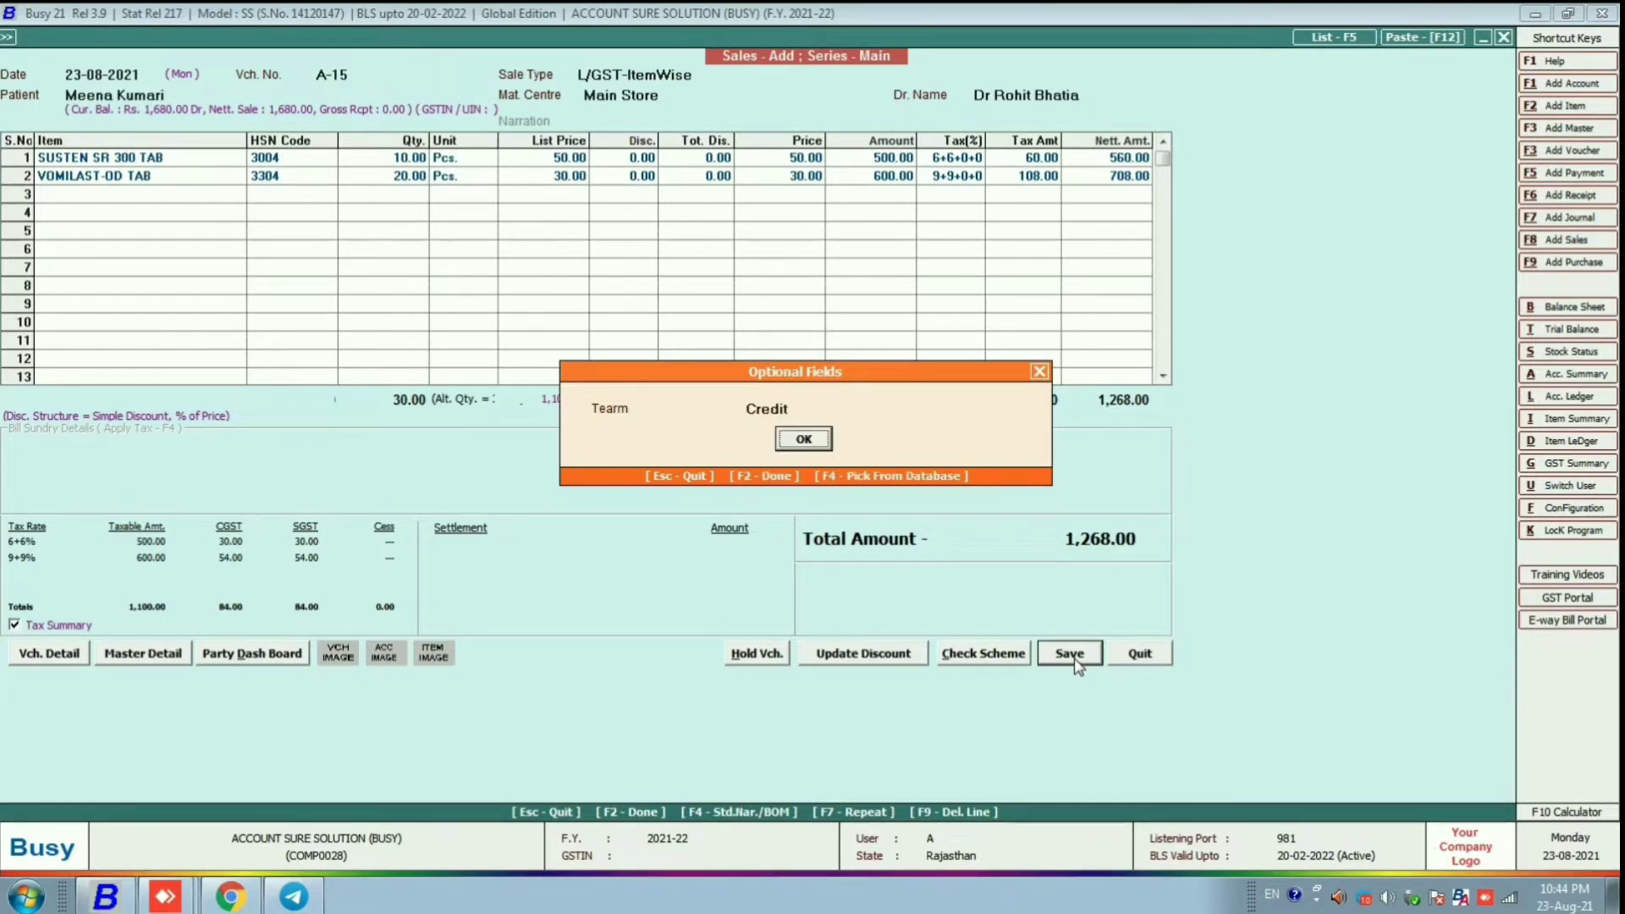
key("Return")
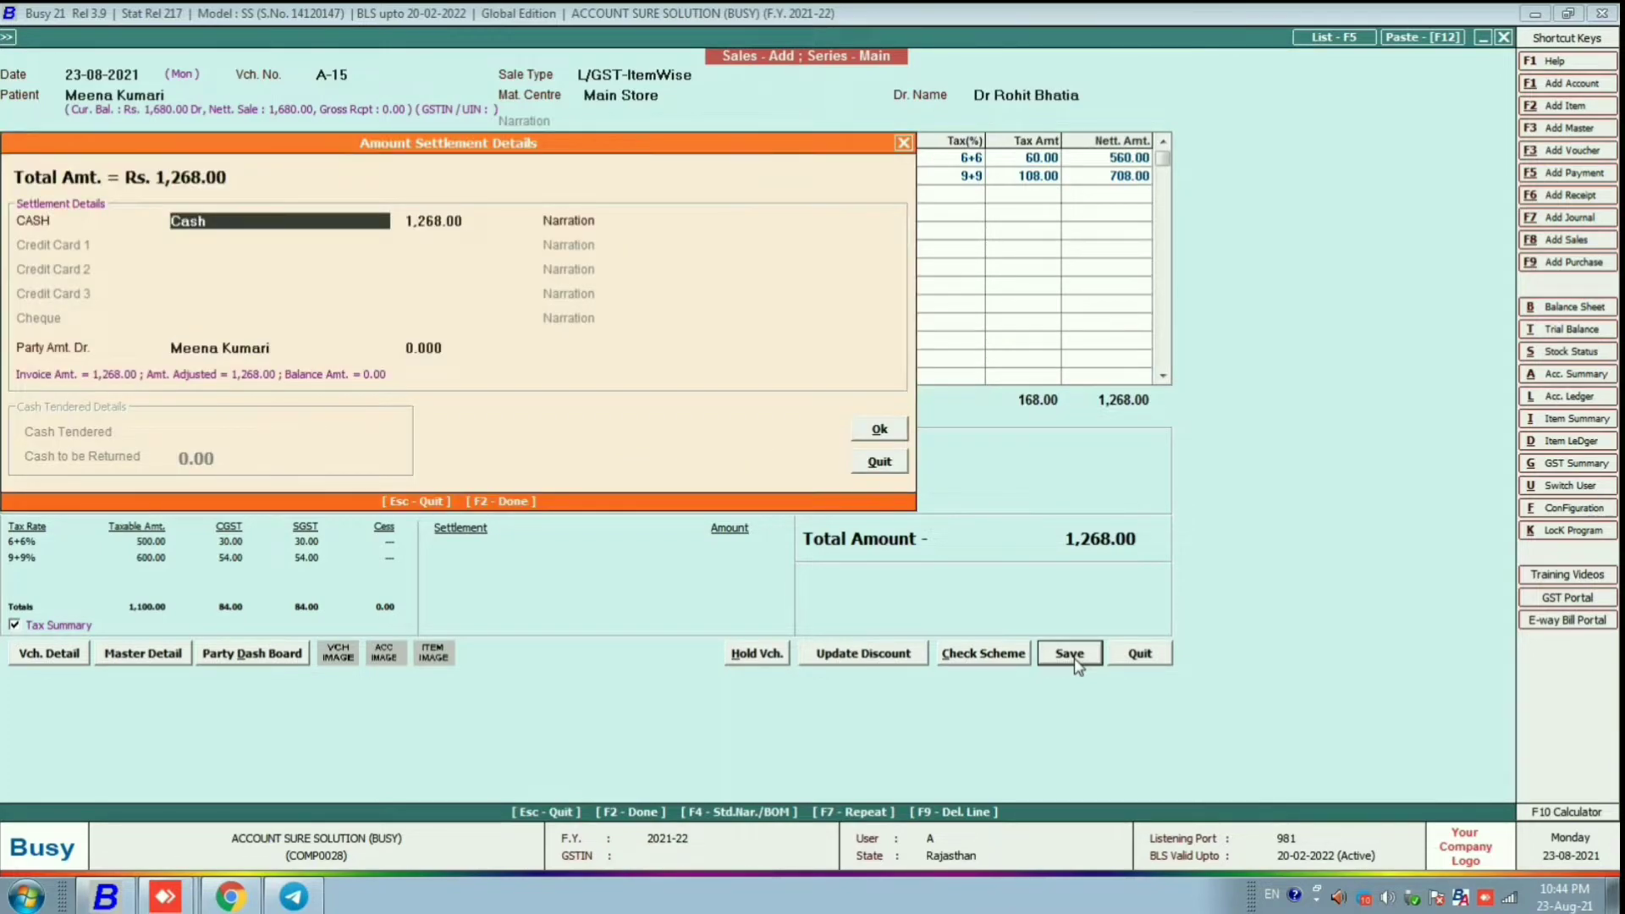
Set the Cash settlement amount to 0 so the whole bill is debited to the patient's account.
key("Return")
type("0")
key("Return")
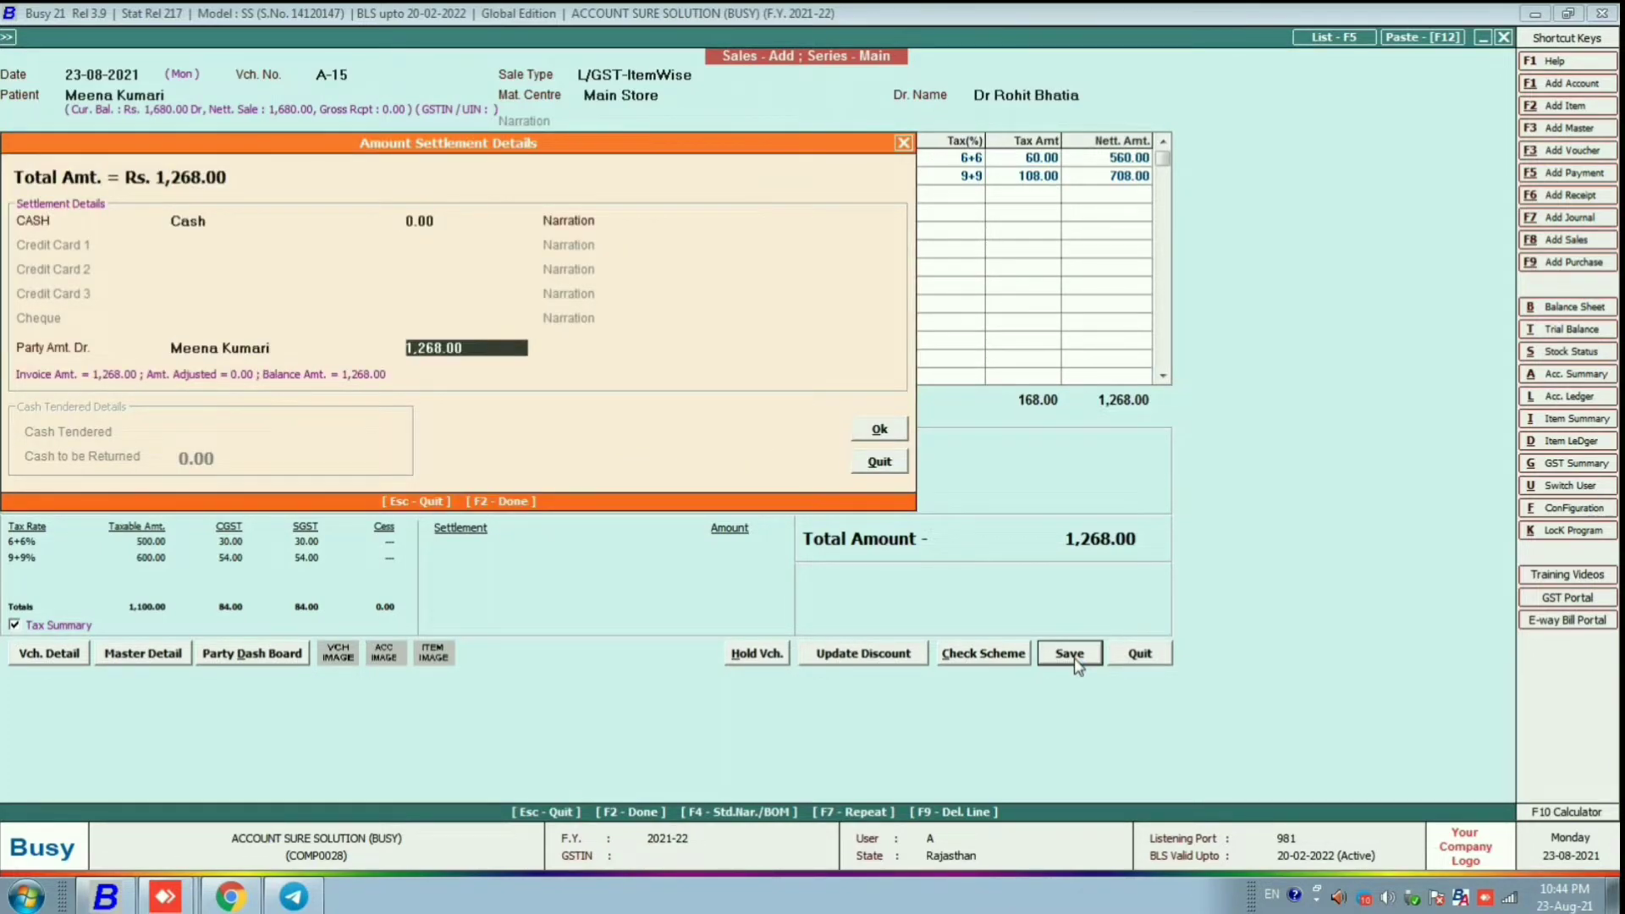
key("Return")
key("Return")
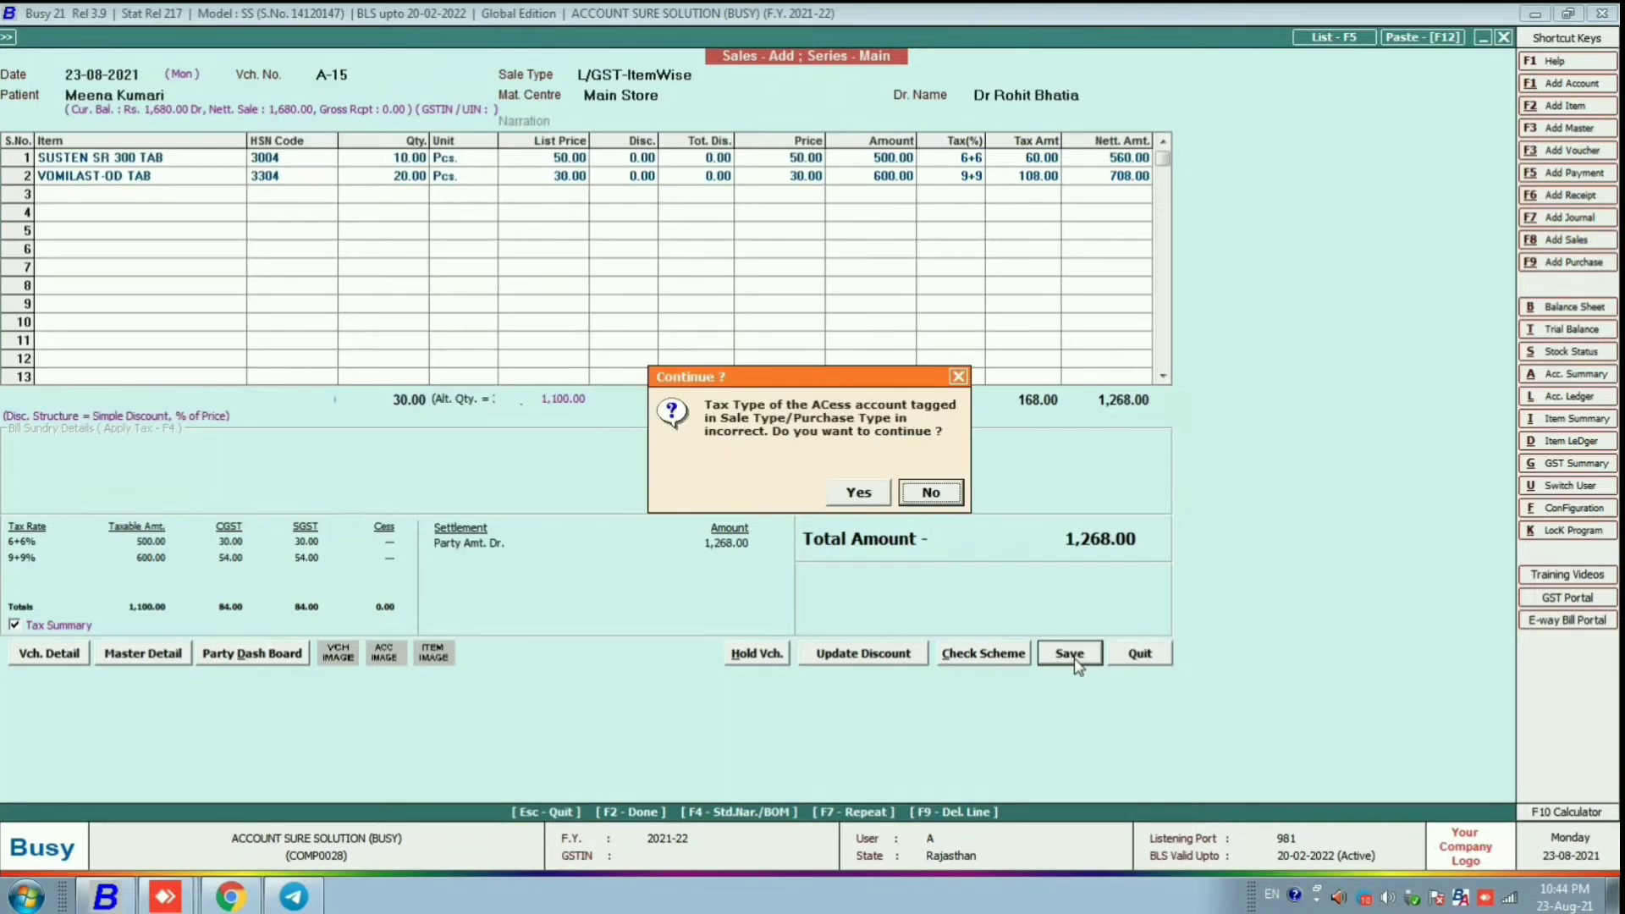
Continue saving and accept the New Ref. A-15 bill-by-bill adjustments for both the patient's and the doctor's accounts.
left_click(860, 493)
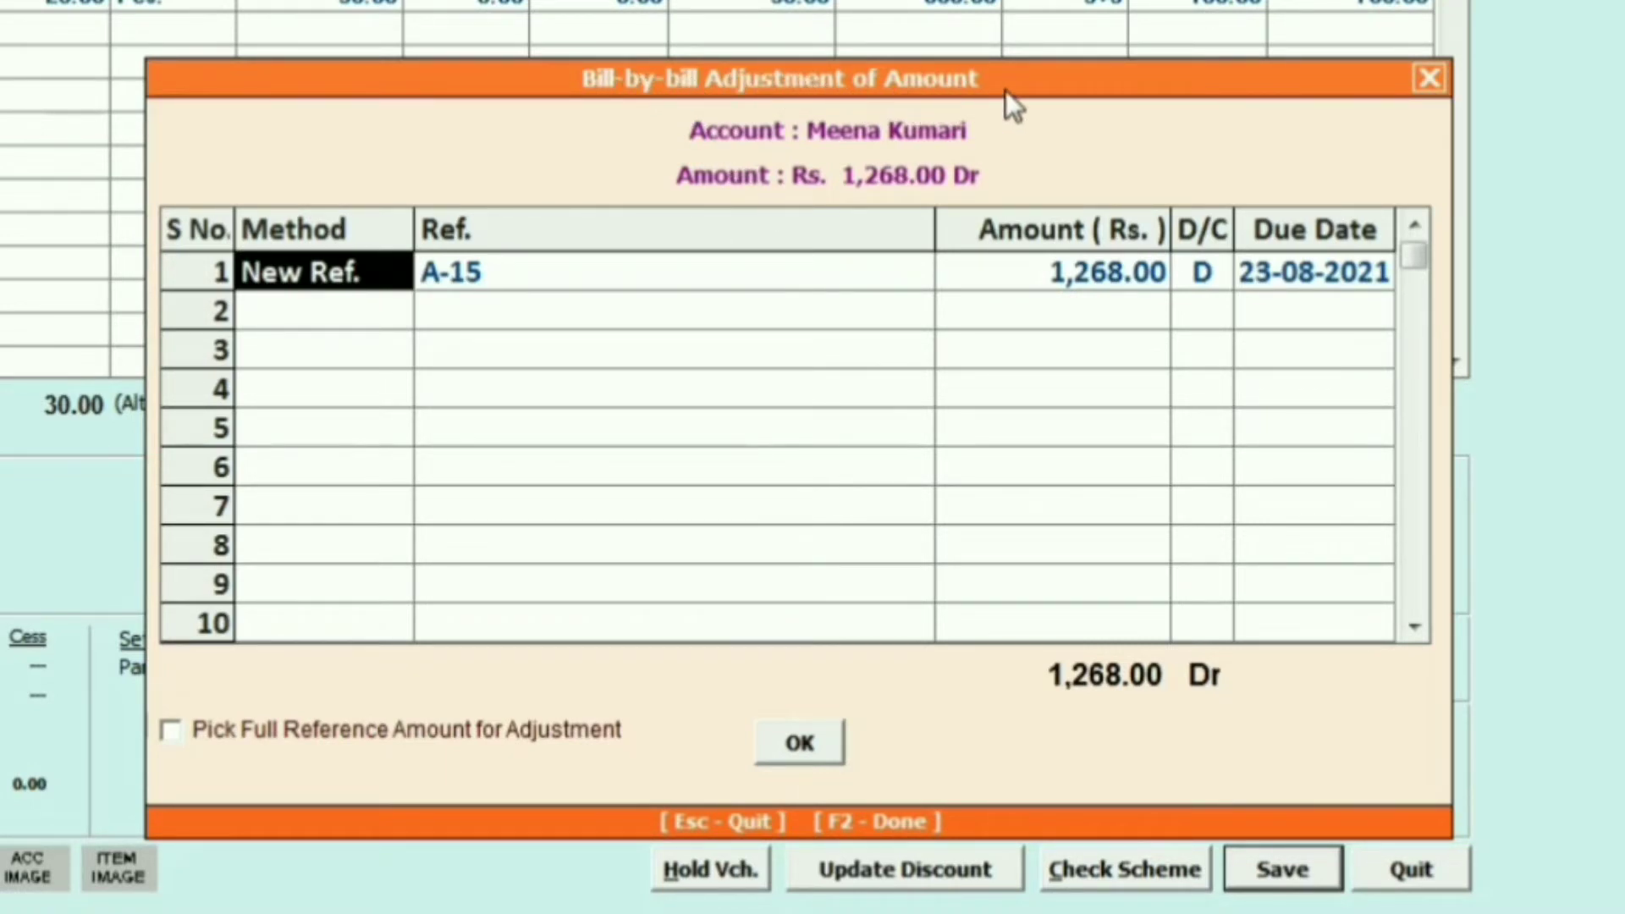
left_click(800, 743)
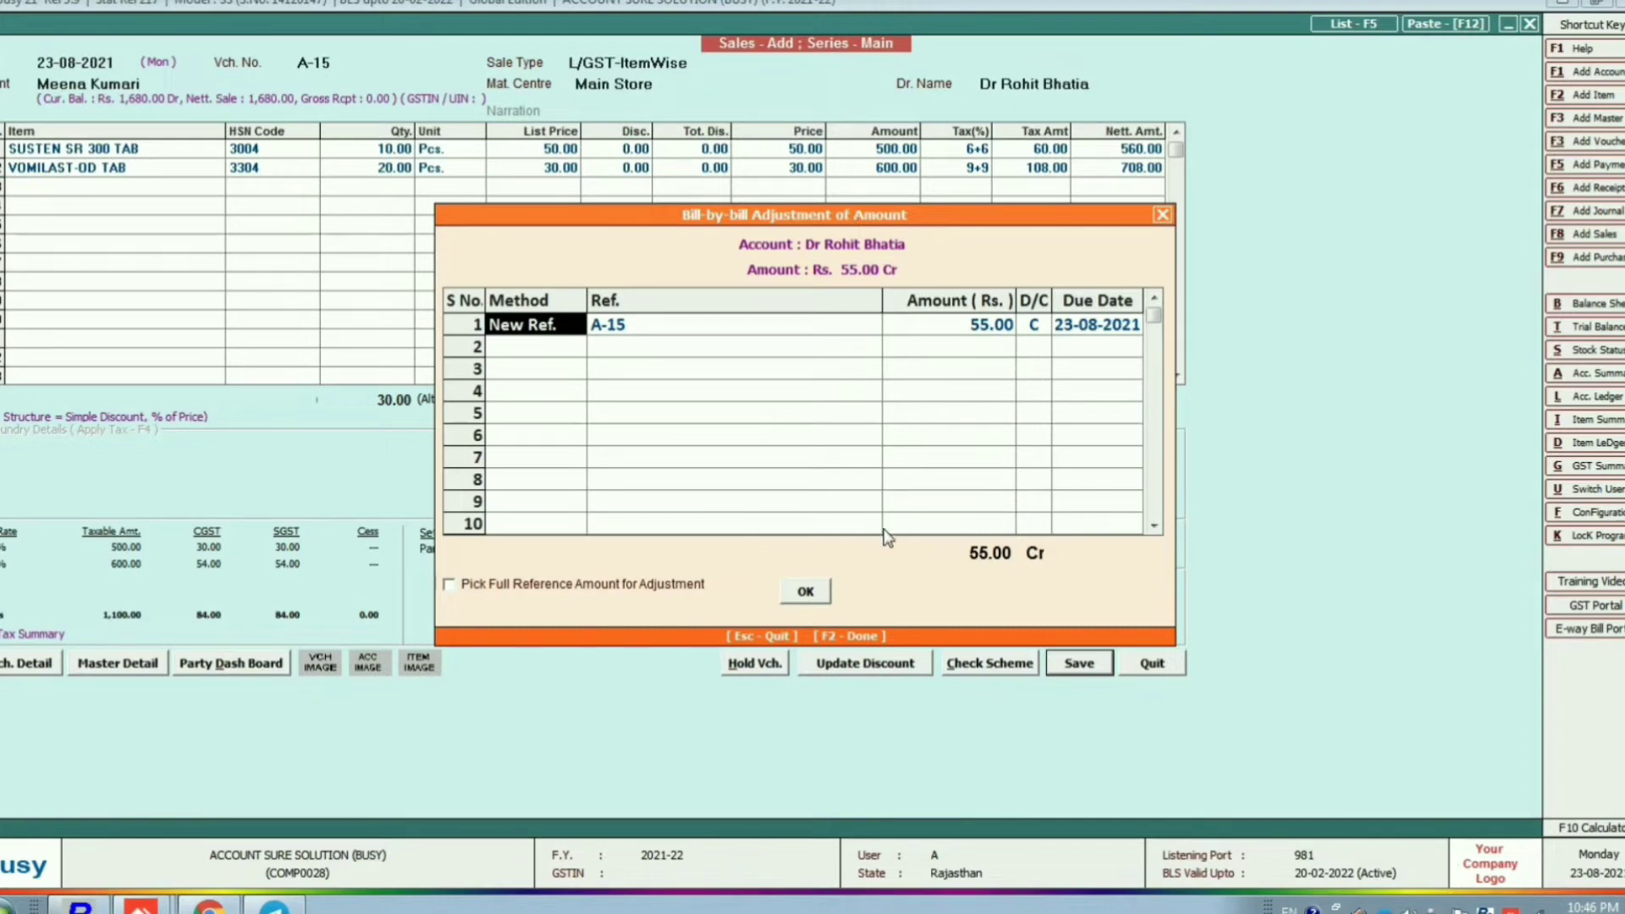
left_click(805, 592)
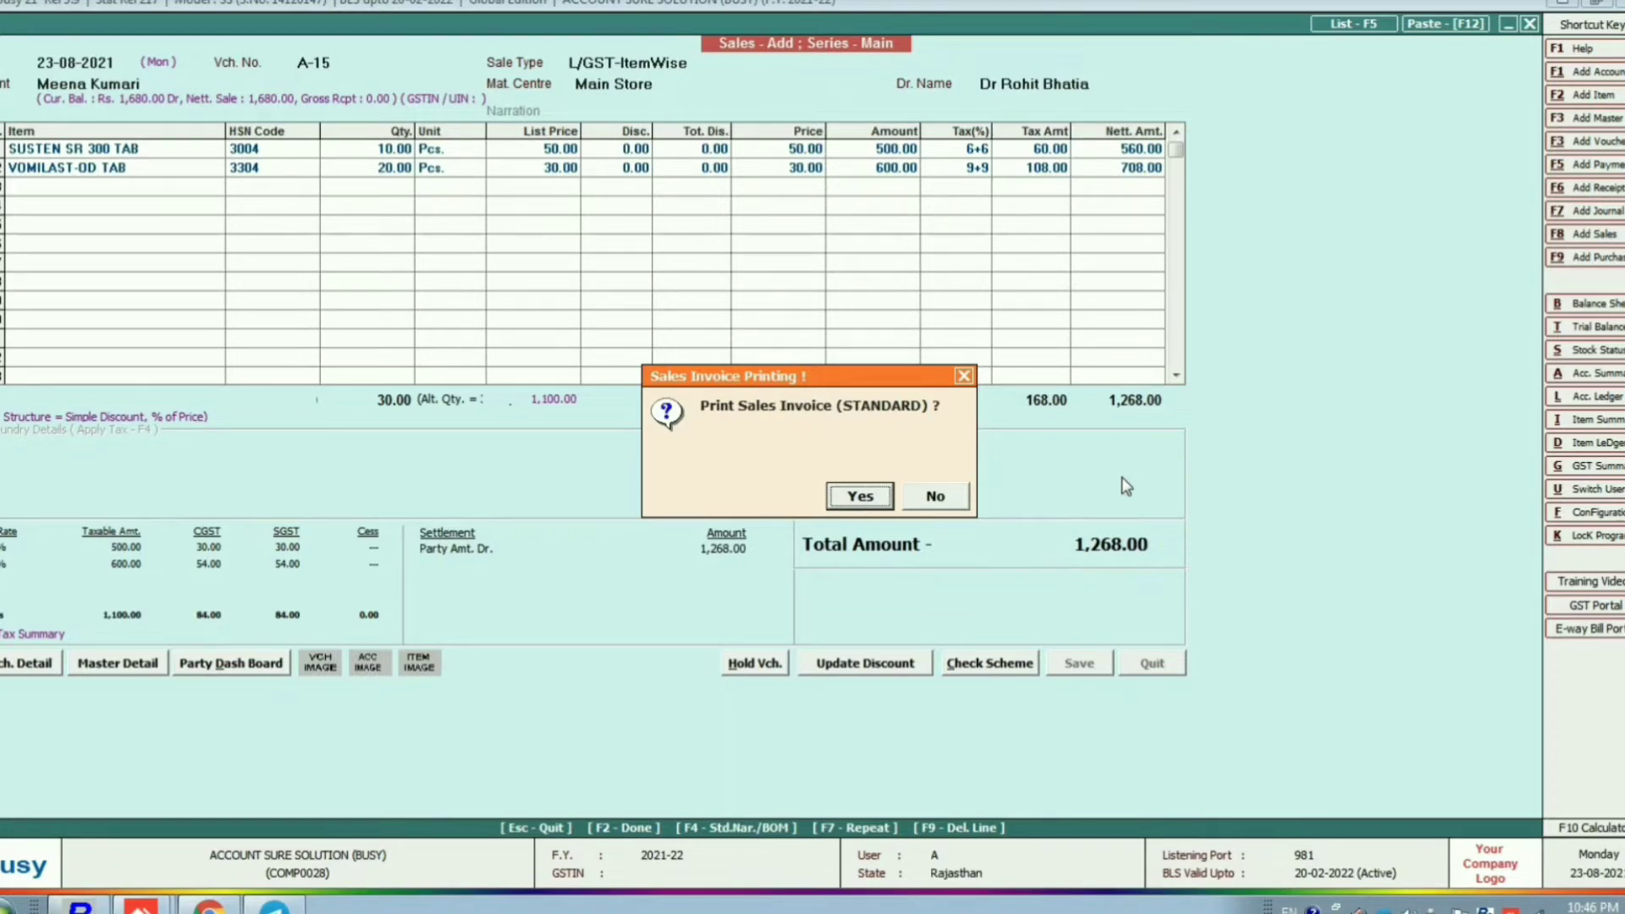
Agree to print the sales invoice and preview it in the Medical Bill A/4/2 format.
left_click(860, 507)
key("Down")
key("Down")
key("Down")
key("Down")
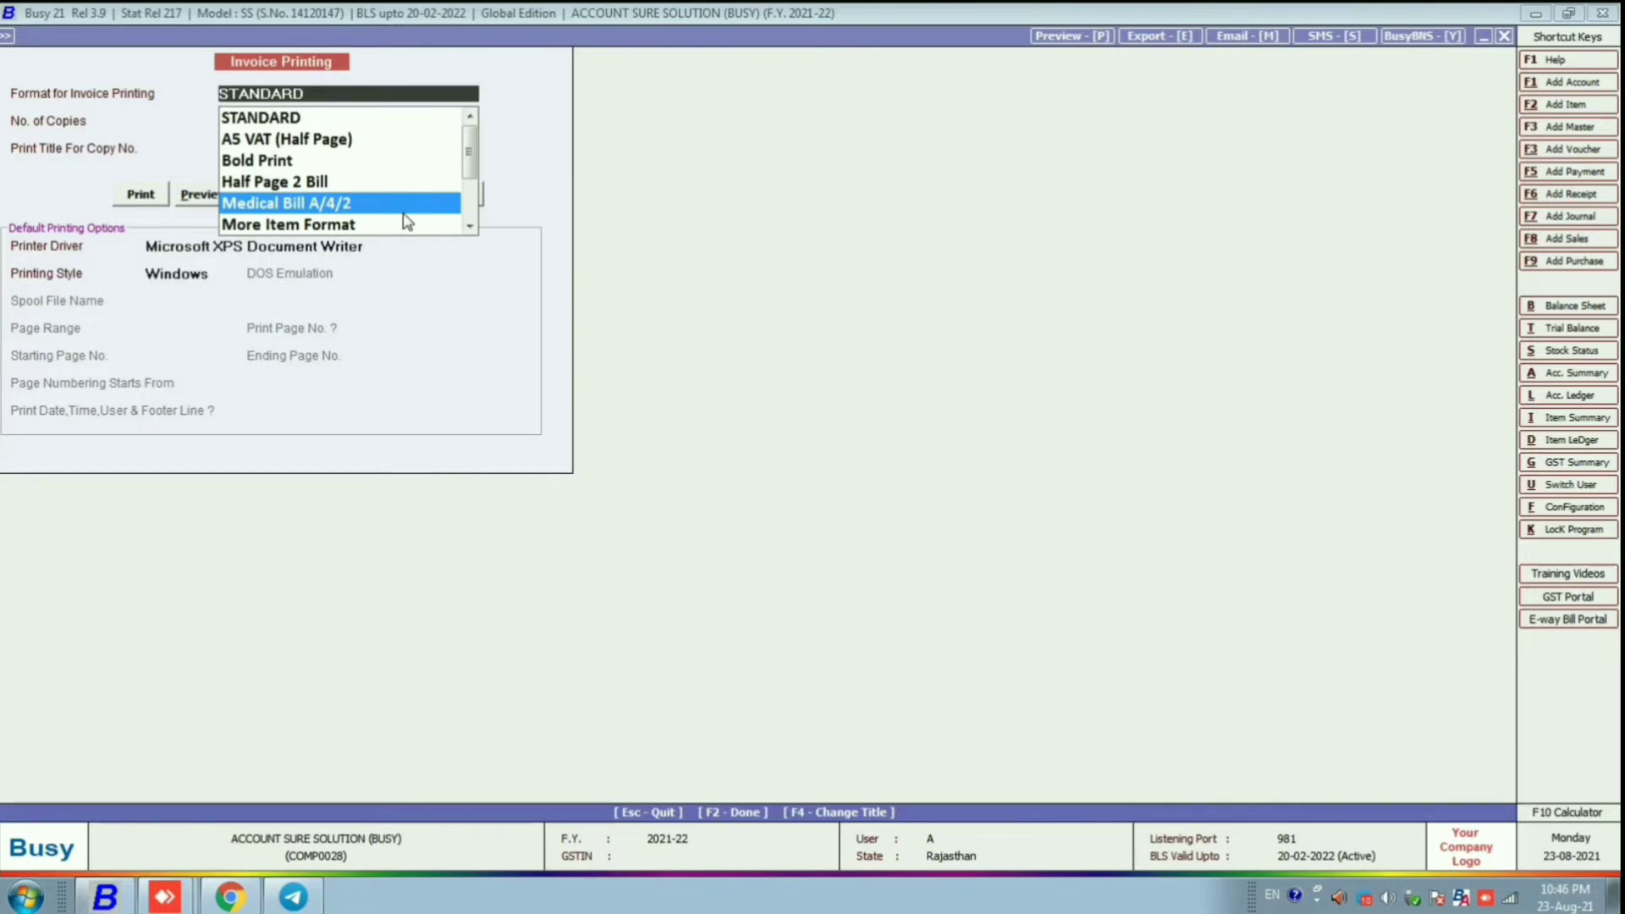
key("Return")
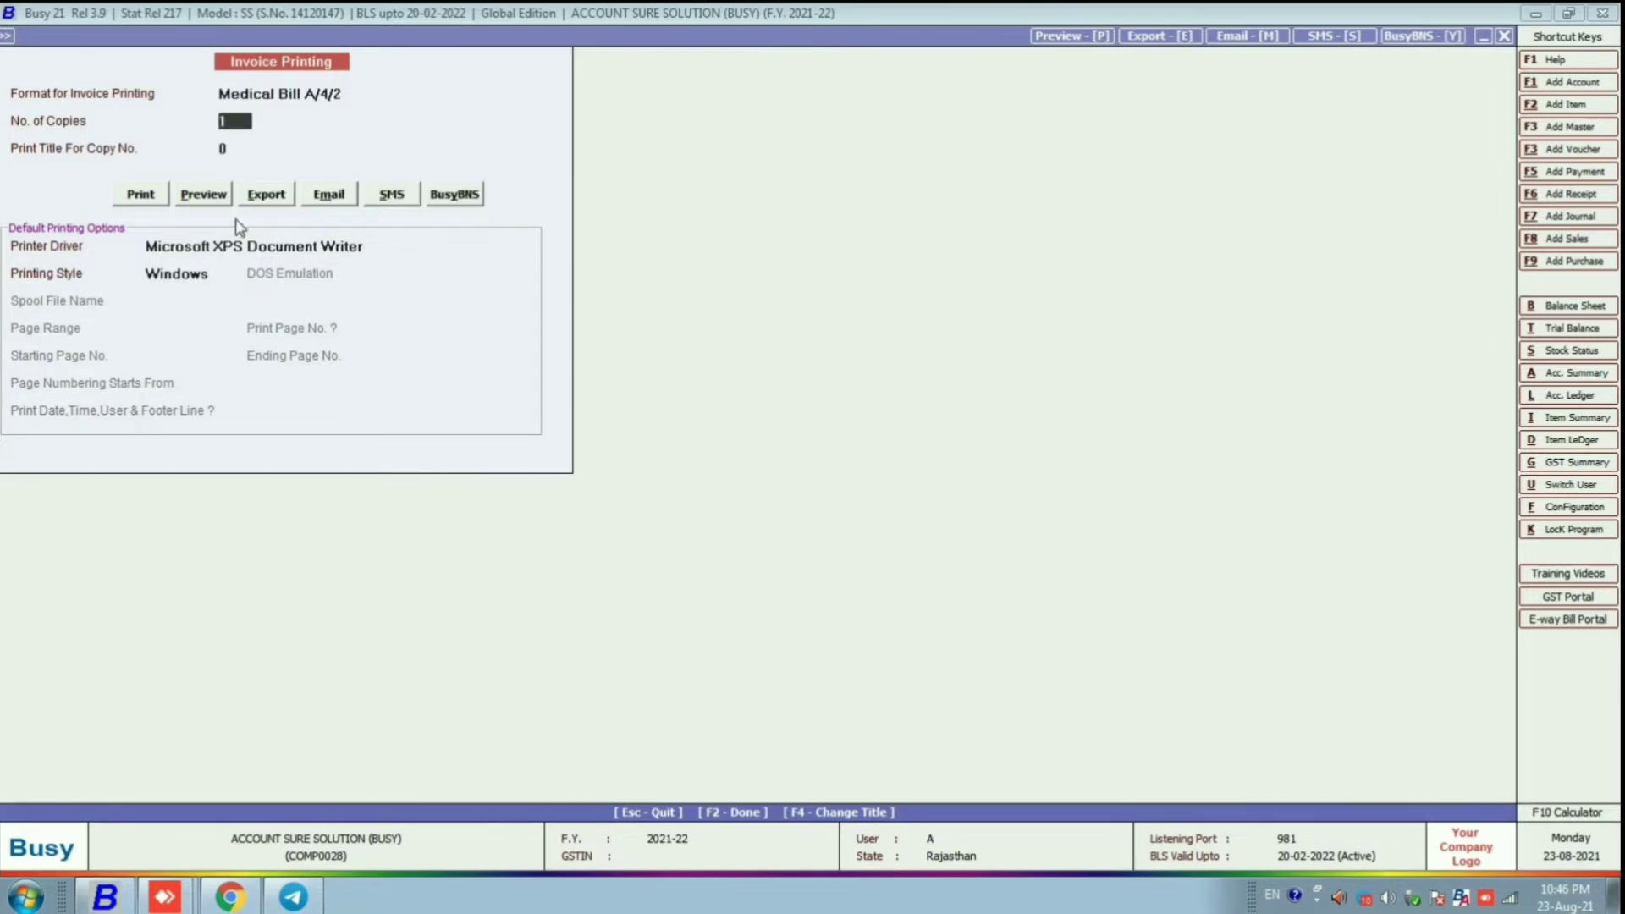
left_click(204, 200)
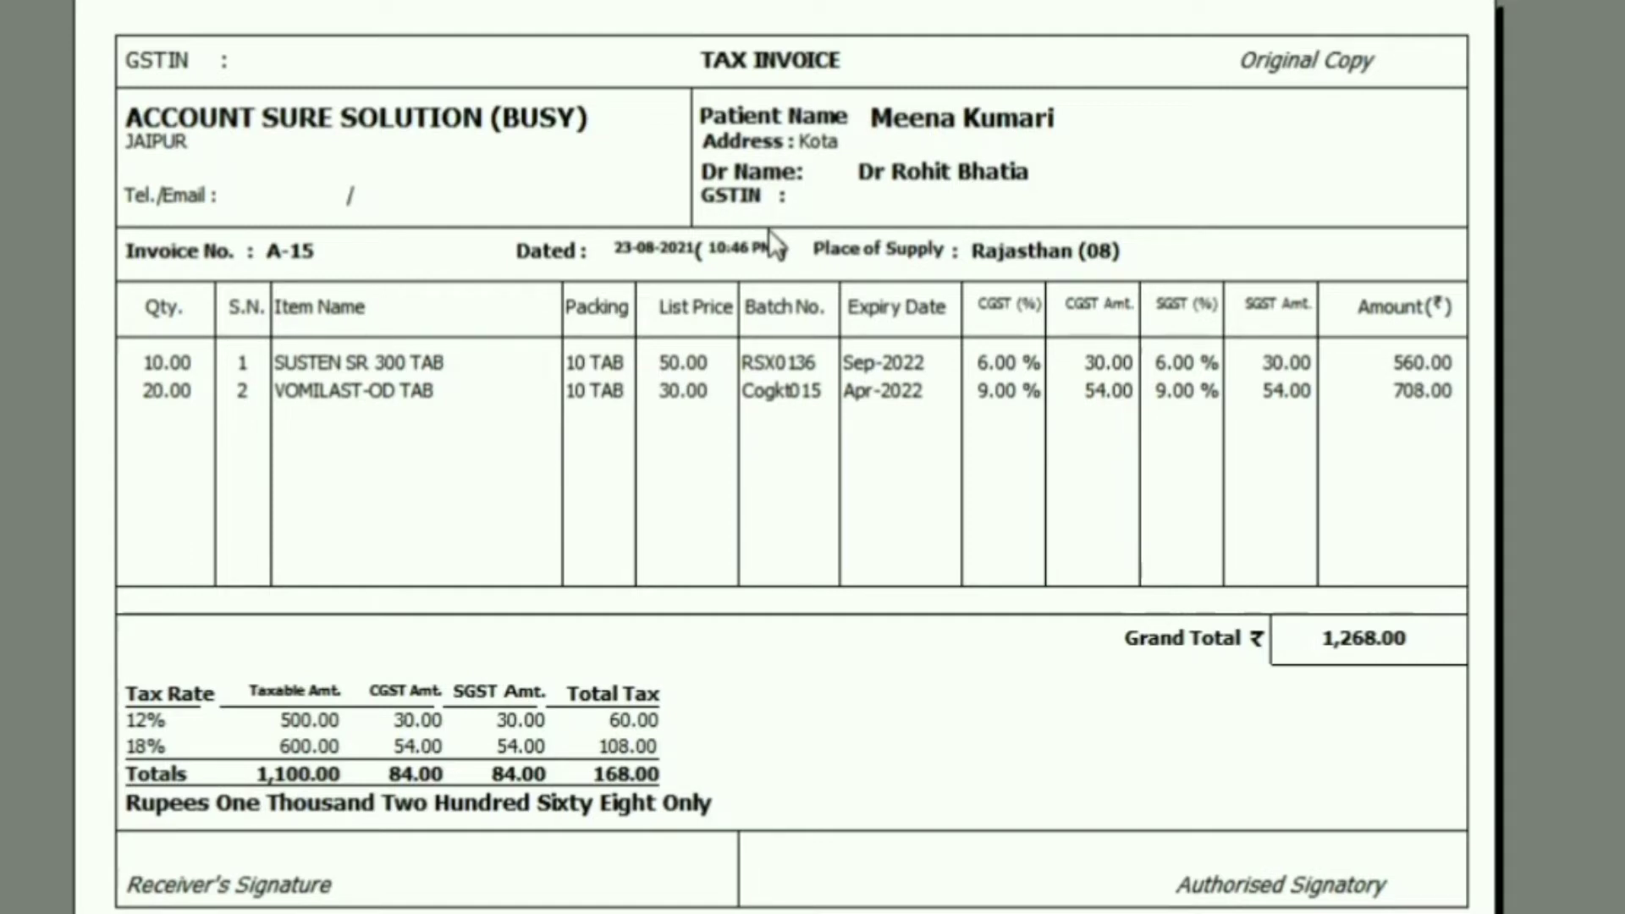
Close the preview, reopen the print preview from the saved voucher and examine the original and office copies.
key("Escape")
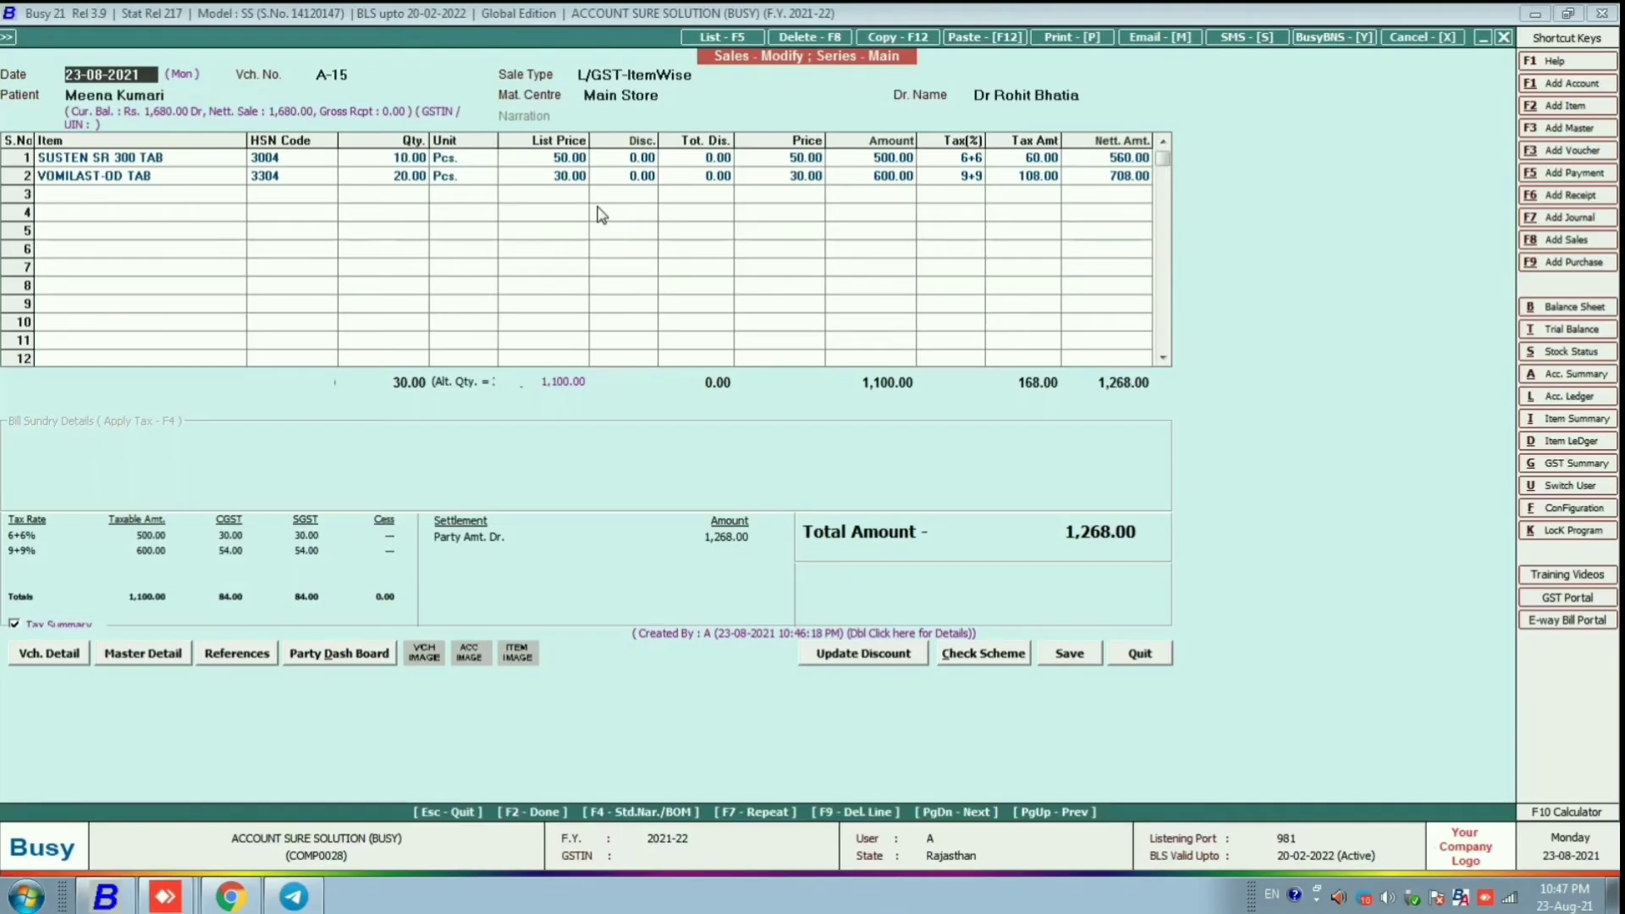
key("ctrl+p")
key("Return")
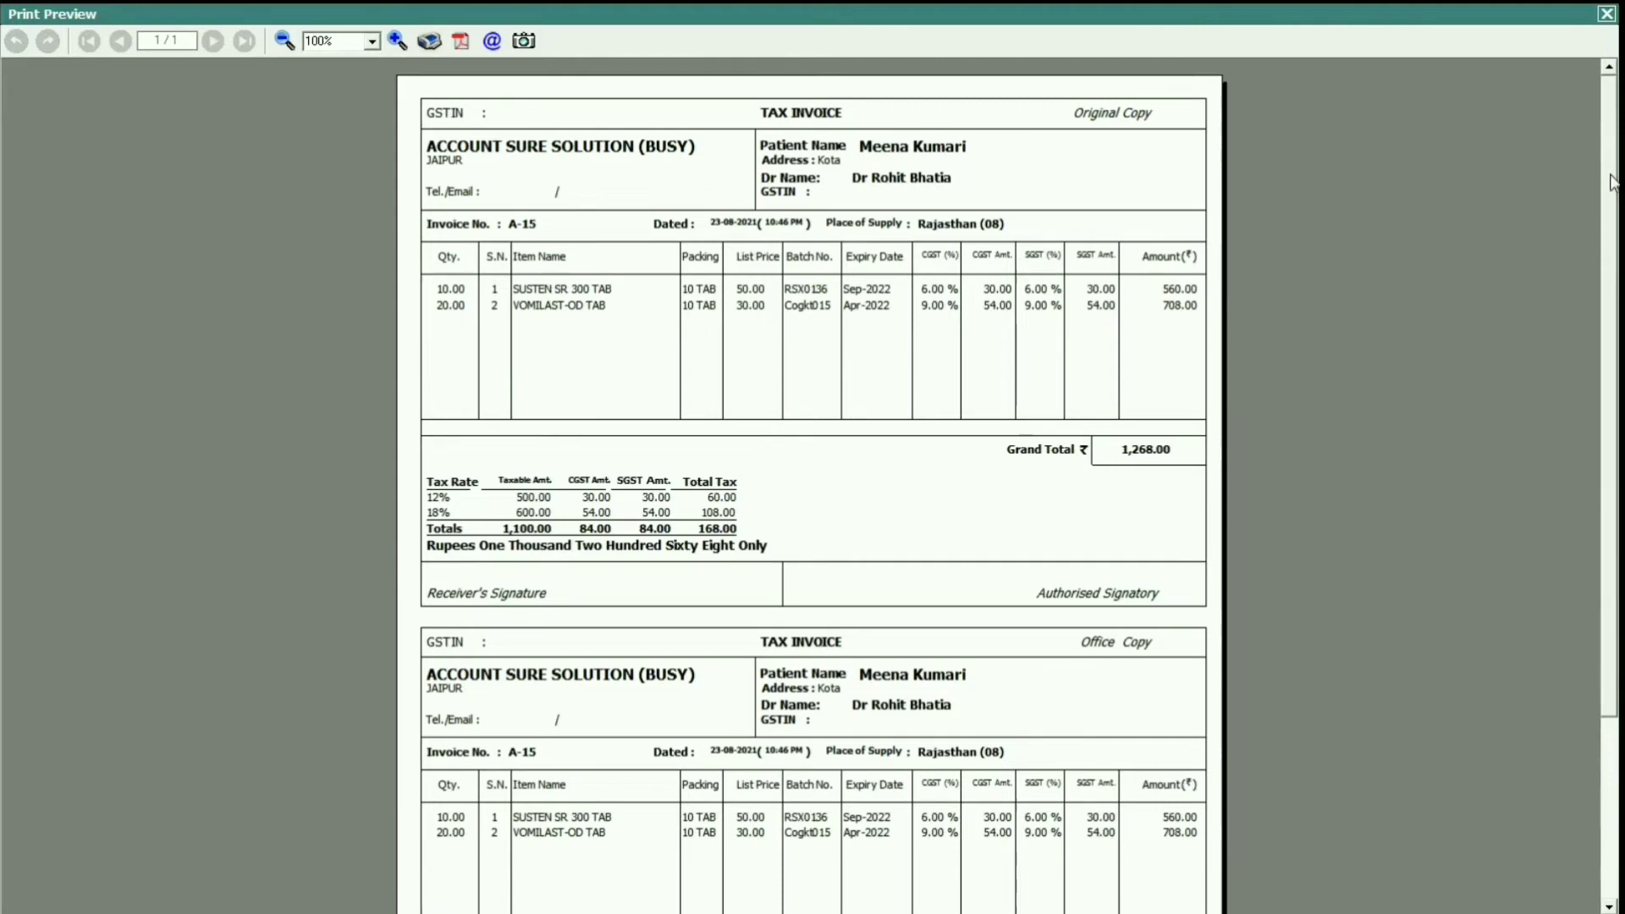
scroll(1611, 182, "down", 5)
scroll(1611, 182, "up", 5)
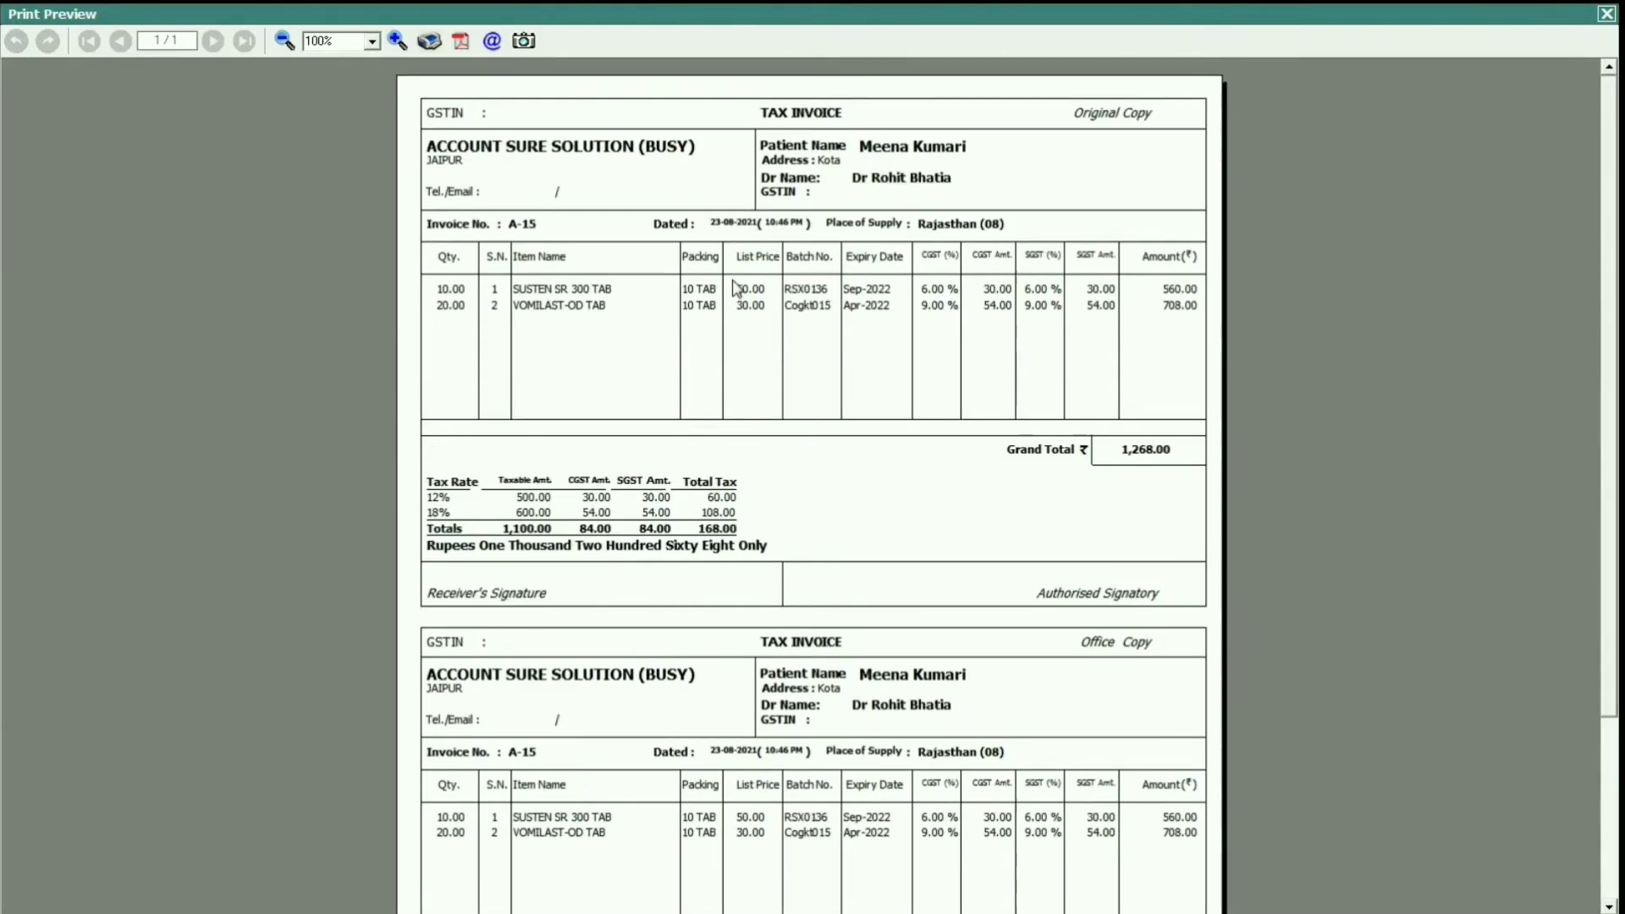